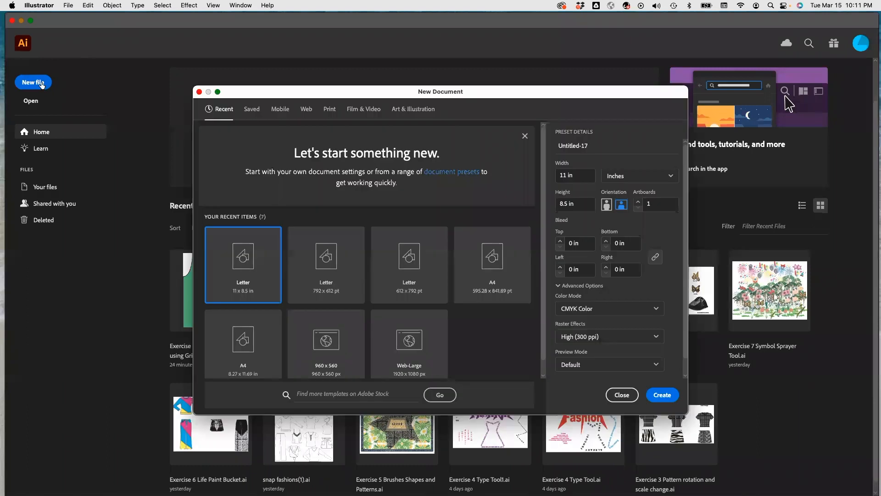
Create an 11 × 8.5 in landscape Letter document in CMYK Color at 300 ppi and show its rulers.
{"action": "left_click", "coordinate": [662, 395]}
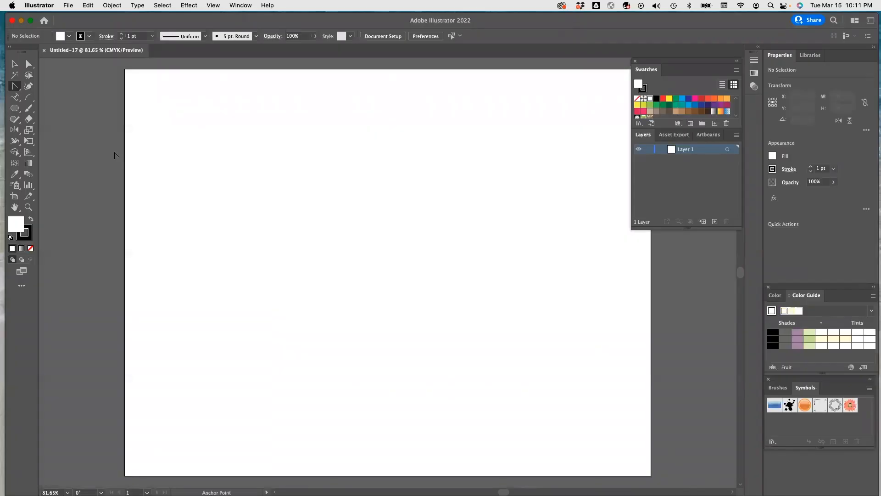
{"action": "left_click", "coordinate": [213, 5]}
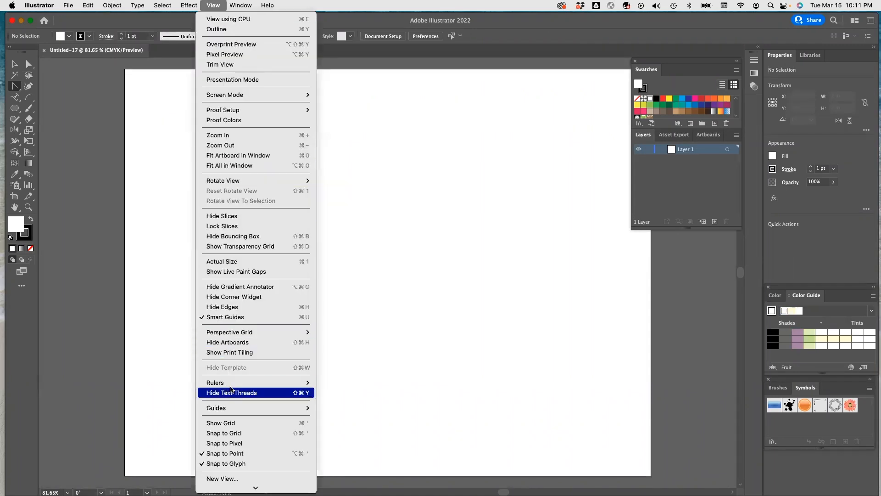
{"action": "mouse_move", "coordinate": [232, 383]}
{"action": "left_click", "coordinate": [339, 382]}
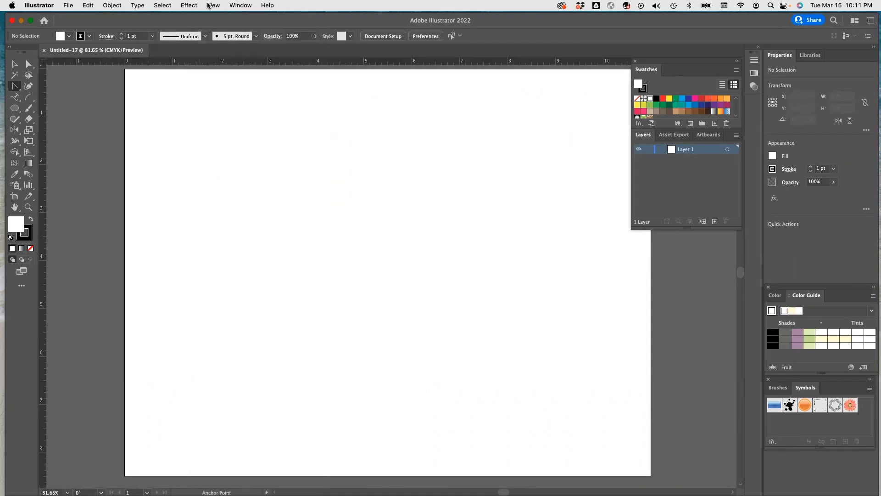
Show the document grid and place a vertical guide at the 5 in ruler mark.
{"action": "left_click", "coordinate": [212, 6]}
{"action": "left_click", "coordinate": [238, 423]}
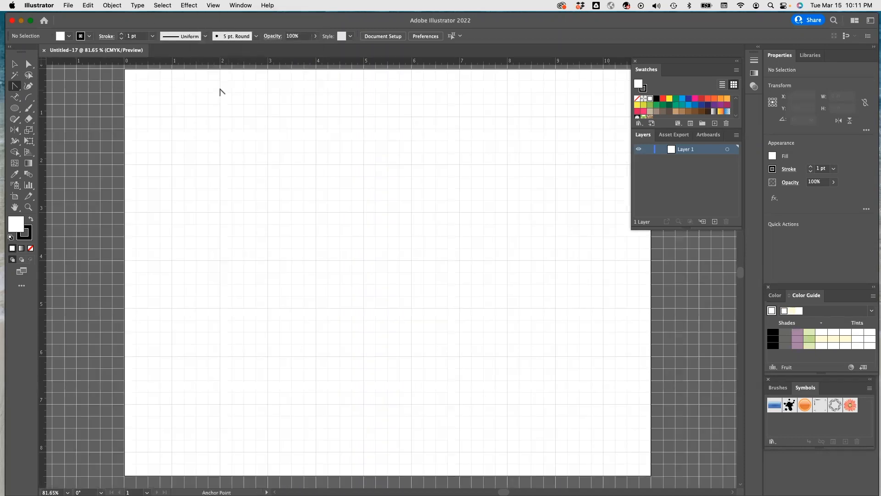
{"action": "scroll", "coordinate": [233, 97], "scroll_direction": "down", "scroll_amount": 1}
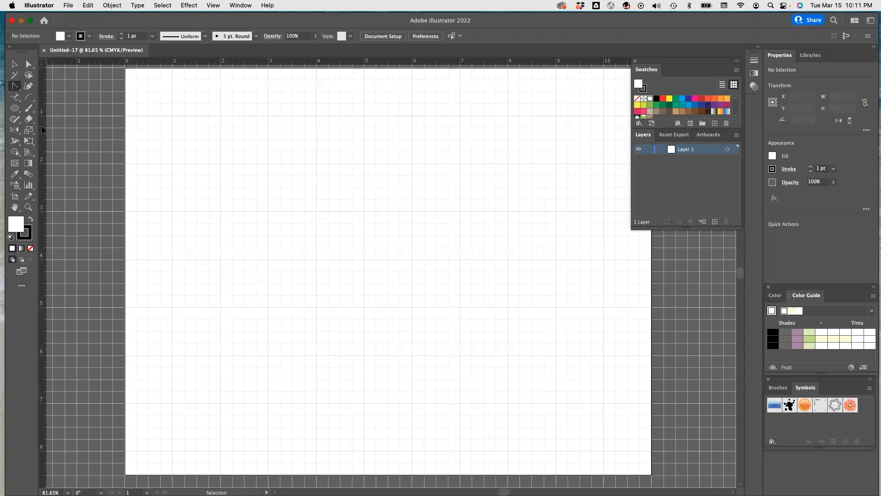
{"action": "left_click_drag", "start_coordinate": [112, 131], "coordinate": [364, 147]}
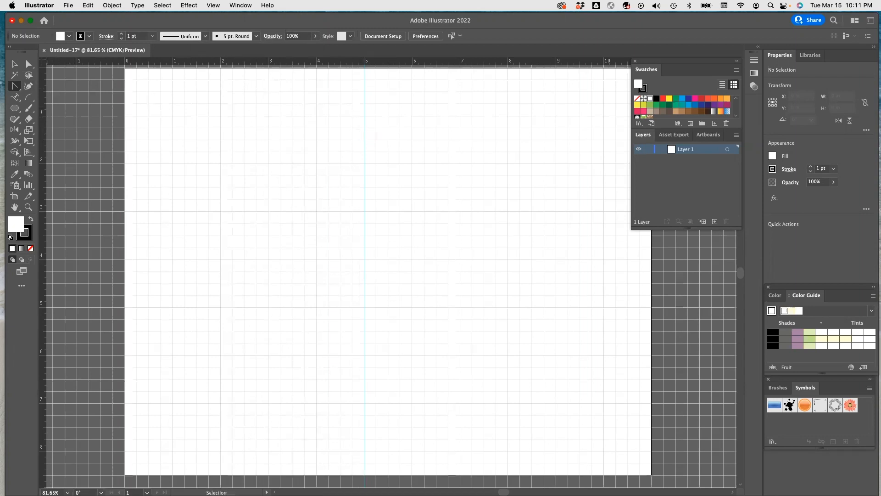
Review the "13 Drawing flats on grid" reference sheet in the Chrome window and return to Illustrator.
{"action": "left_click_drag", "start_coordinate": [163, 22], "coordinate": [122, 54]}
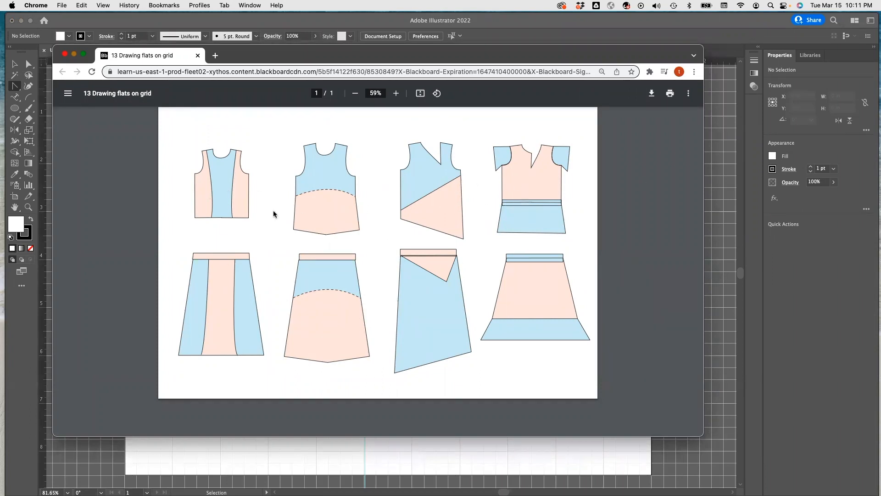
{"action": "left_click", "coordinate": [65, 56]}
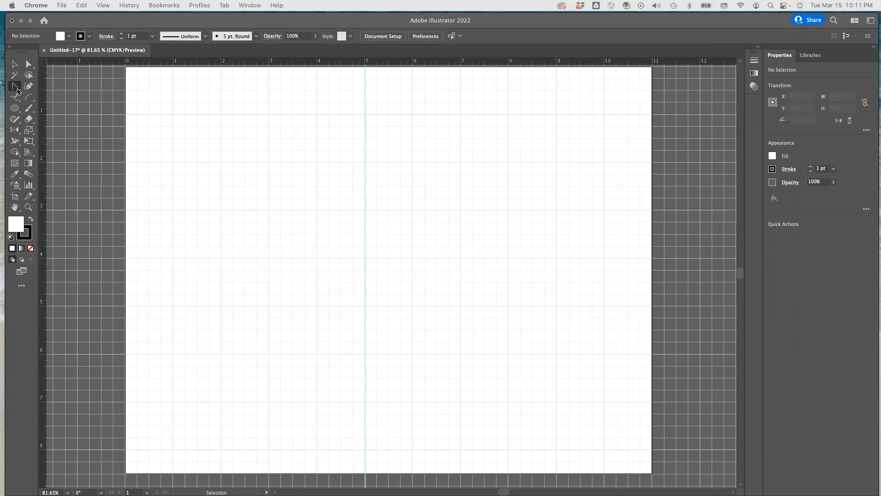
{"action": "left_click", "coordinate": [68, 39]}
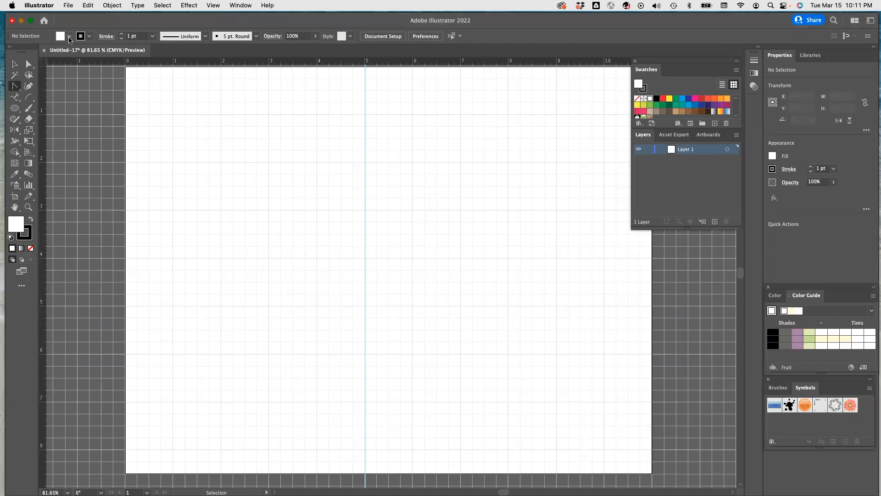
Set the fill to None and the stroke weight to 2 pt for new paths.
{"action": "left_click", "coordinate": [69, 39]}
{"action": "left_click", "coordinate": [6, 53]}
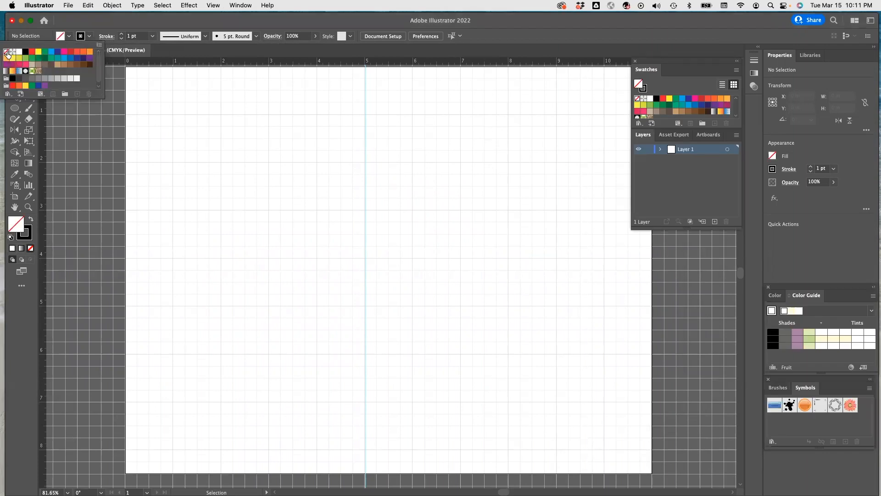
{"action": "left_click", "coordinate": [153, 36]}
{"action": "left_click", "coordinate": [166, 87]}
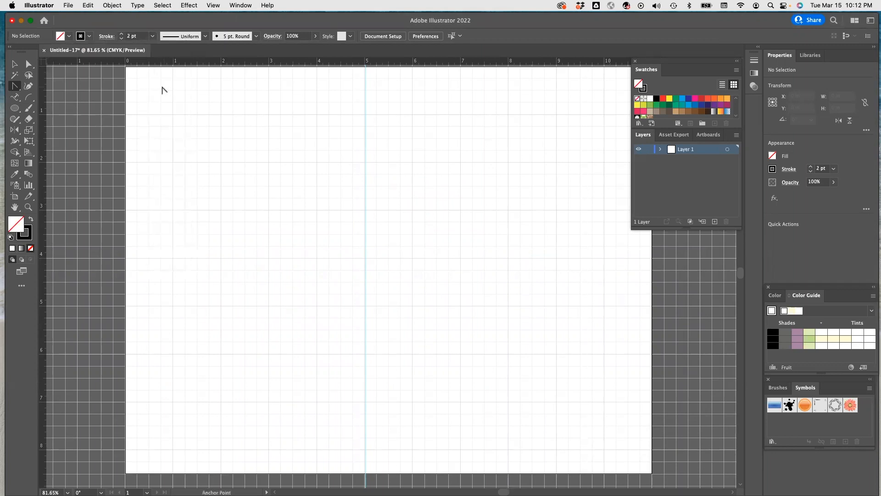
With the Pen tool, draw the right half-bodice's V-neck edge from the guide at 2 in, its sloped shoulder and its curved armhole.
{"action": "left_click_drag", "start_coordinate": [18, 93], "coordinate": [52, 90]}
{"action": "left_click", "coordinate": [364, 162]}
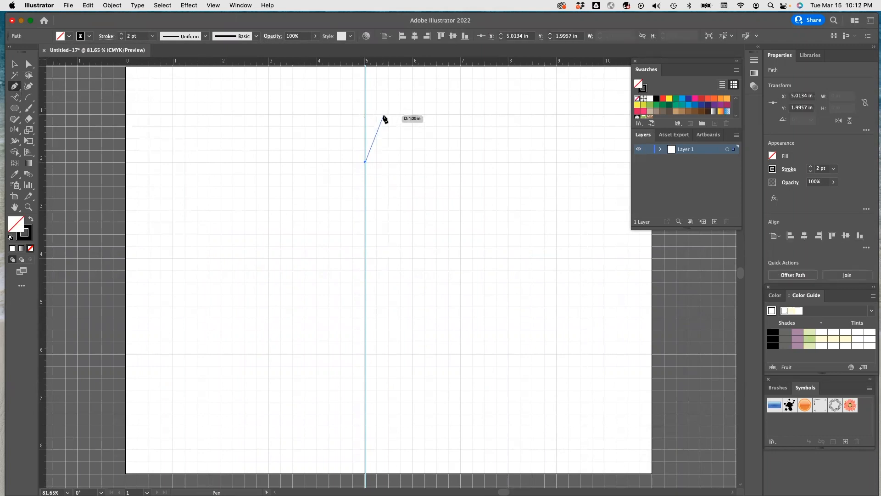
{"action": "left_click", "coordinate": [383, 114]}
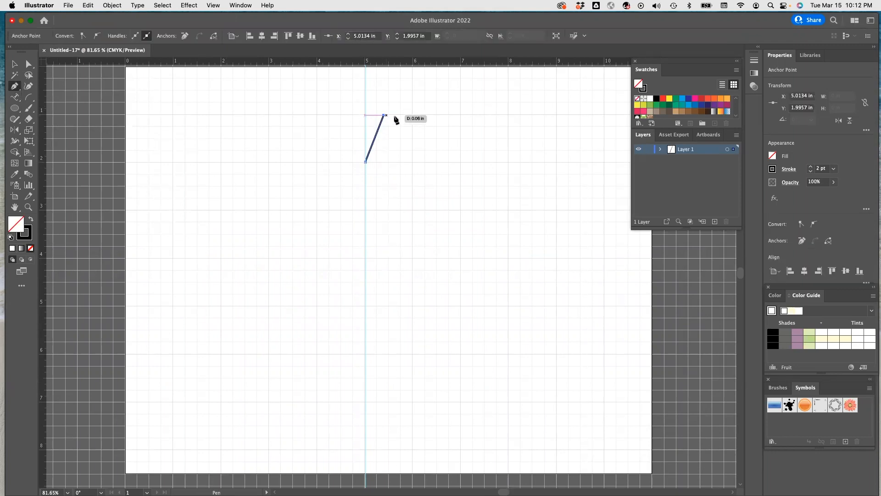
{"action": "left_click", "coordinate": [423, 126]}
{"action": "left_click_drag", "start_coordinate": [435, 185], "coordinate": [453, 188]}
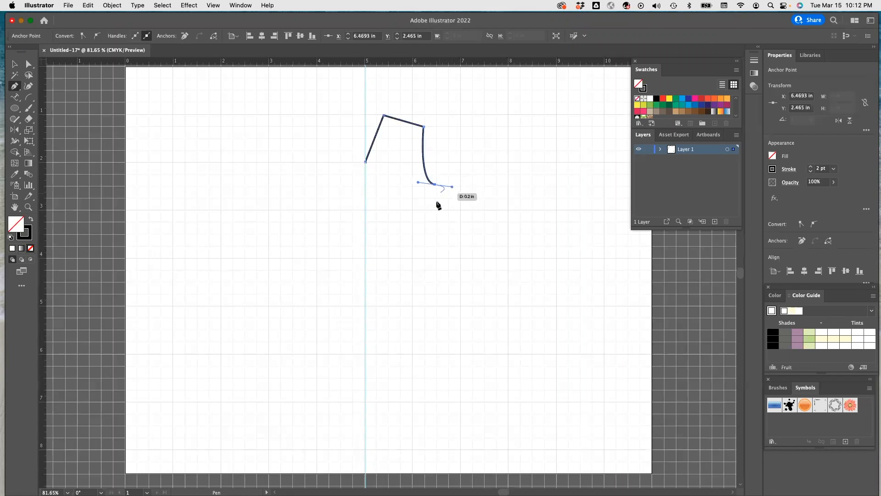
{"action": "left_click", "coordinate": [436, 185]}
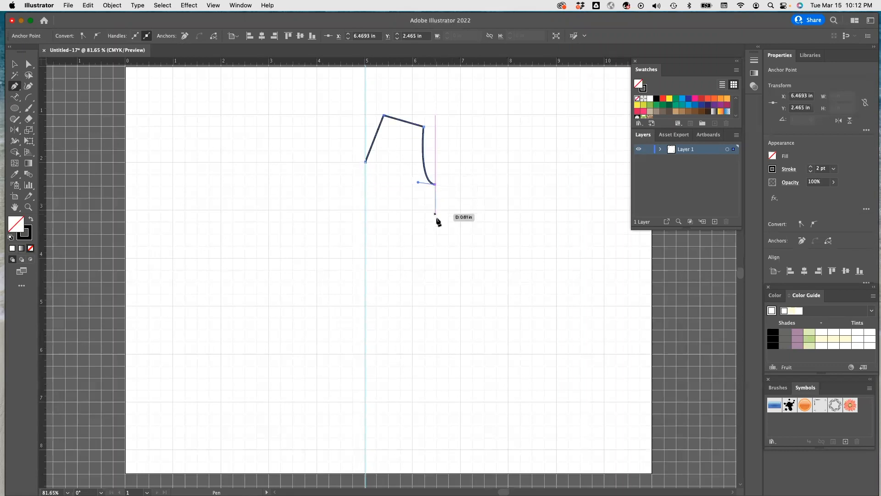
Continue the path with a straight side seam down to 5 in and a horizontal hem back to the centre guide, leaving it open.
{"action": "left_click", "coordinate": [435, 306]}
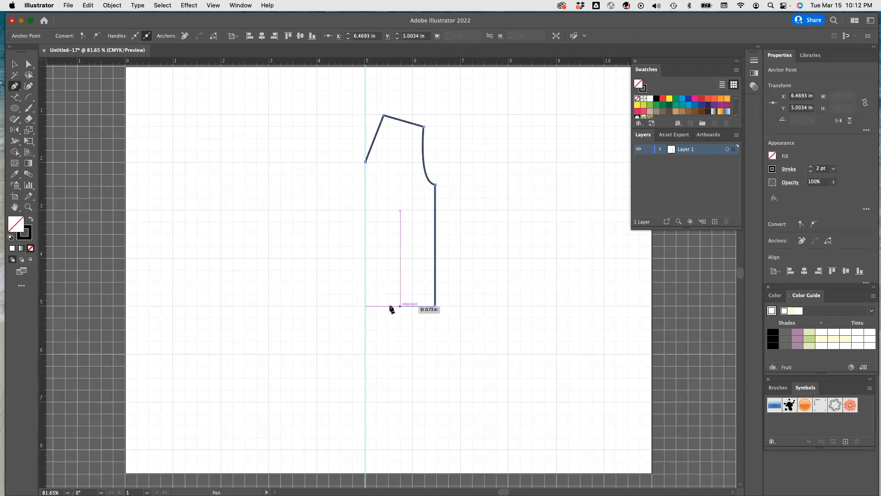
{"action": "left_click", "coordinate": [365, 306]}
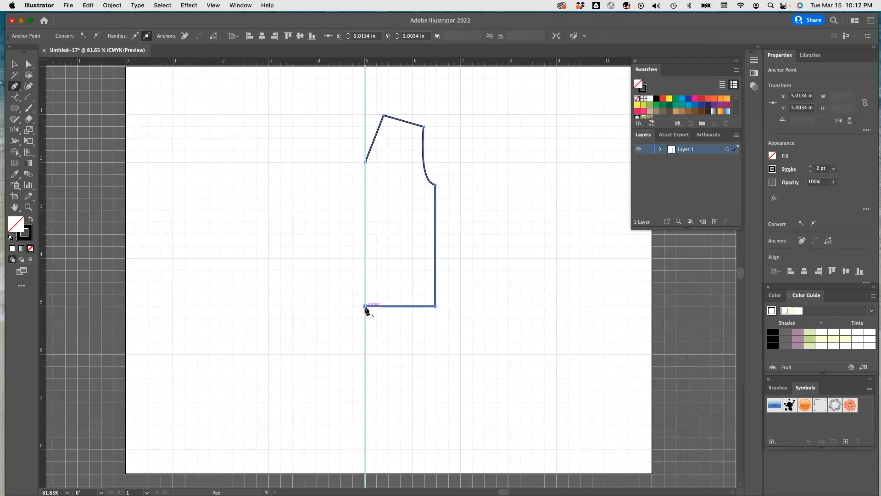
{"action": "key", "text": "Escape"}
{"action": "key", "text": "super"}
Duplicate the half-bodice path and place the copy on the left of the original.
{"action": "left_click", "coordinate": [14, 64]}
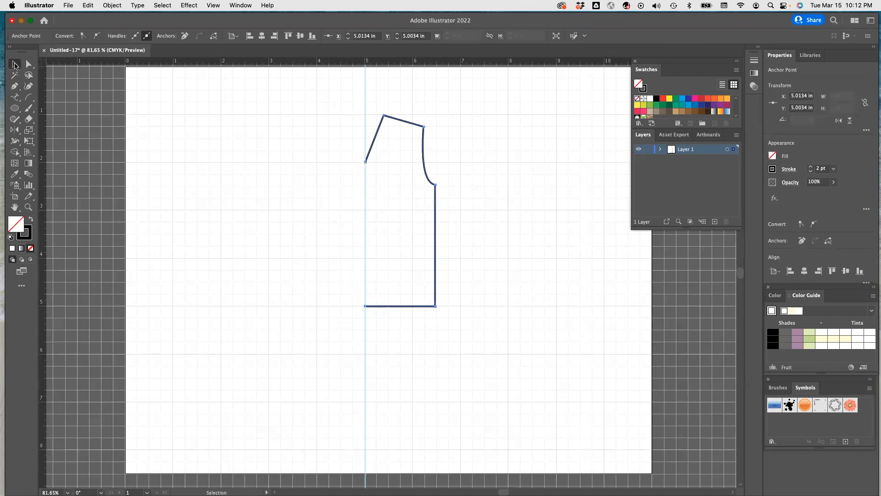
{"action": "left_click", "coordinate": [390, 118]}
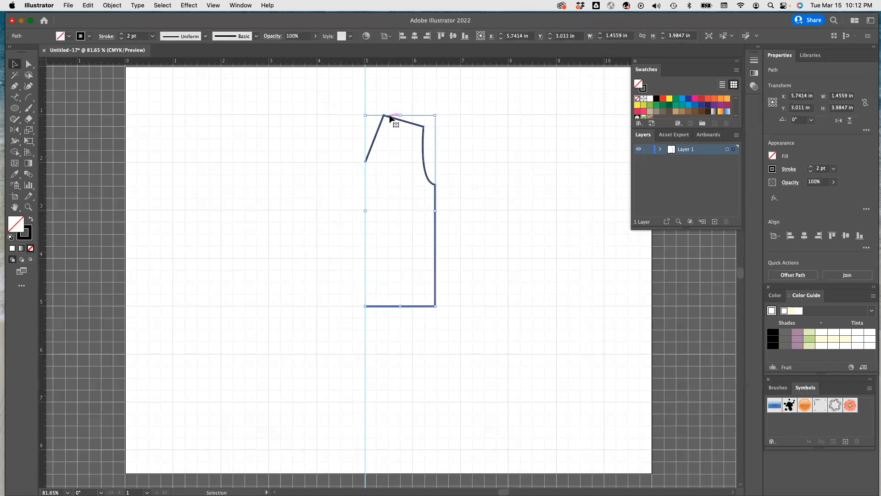
{"action": "key", "text": "a"}
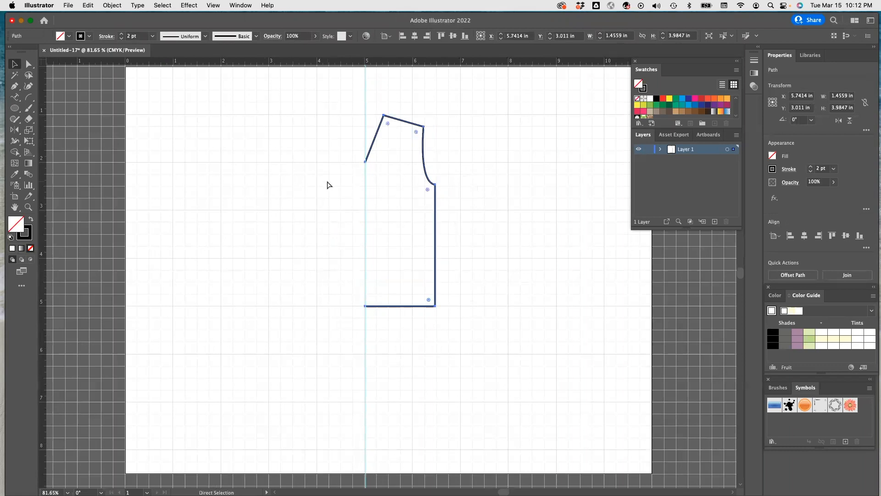
{"action": "key", "text": "v"}
{"action": "key", "text": "super+c"}
{"action": "key", "text": "super+v"}
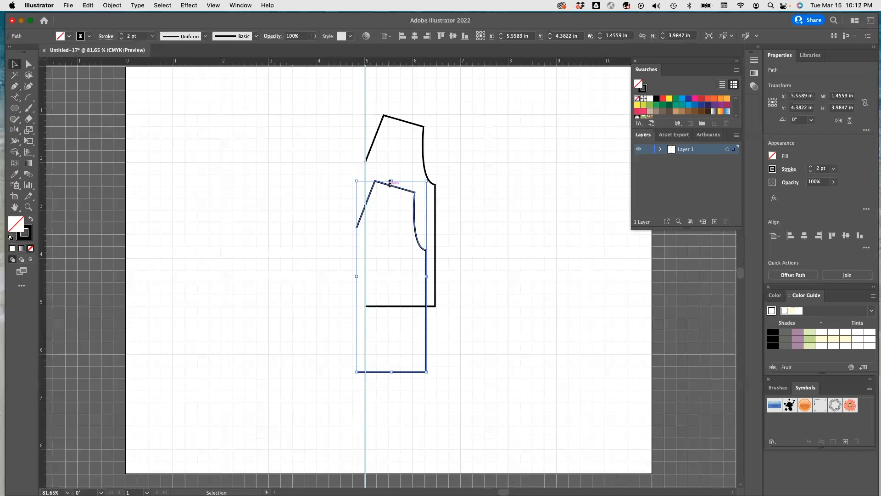
{"action": "left_click", "coordinate": [371, 184]}
{"action": "left_click_drag", "start_coordinate": [370, 184], "coordinate": [280, 113]}
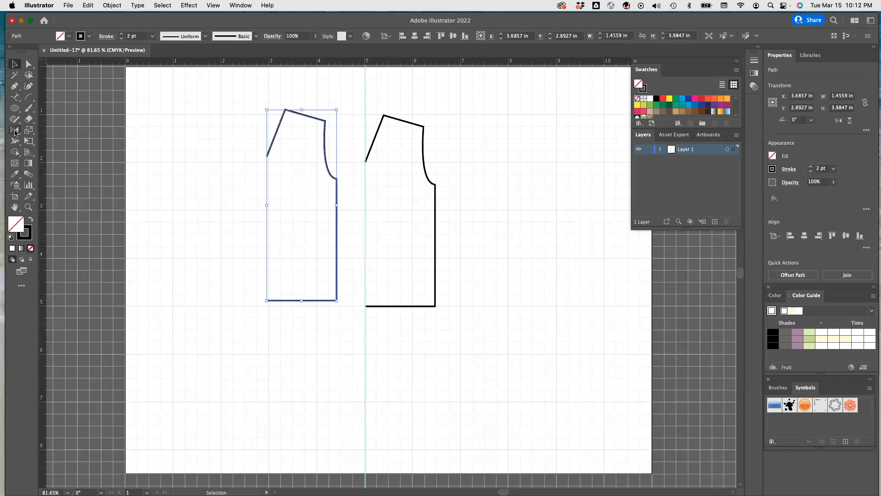
Reflect the copied half across the vertical axis and move it to meet the original half along the centre guide.
{"action": "left_click", "coordinate": [14, 130]}
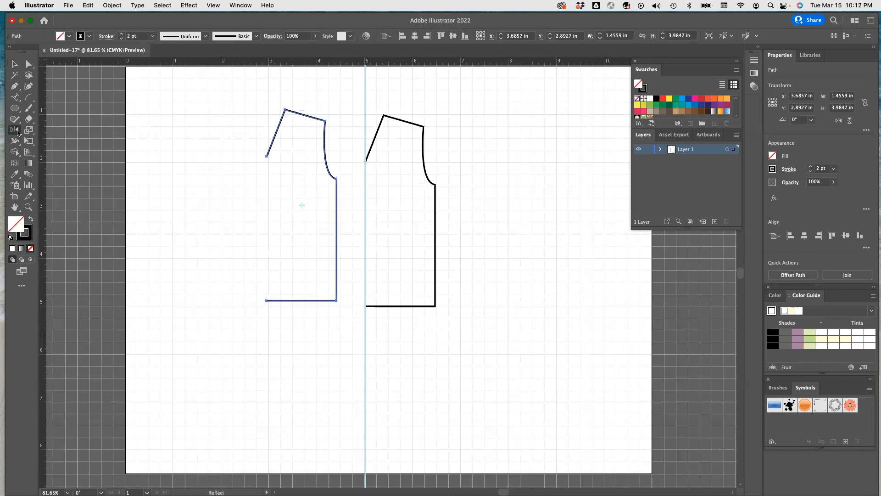
{"action": "double_click", "coordinate": [17, 132]}
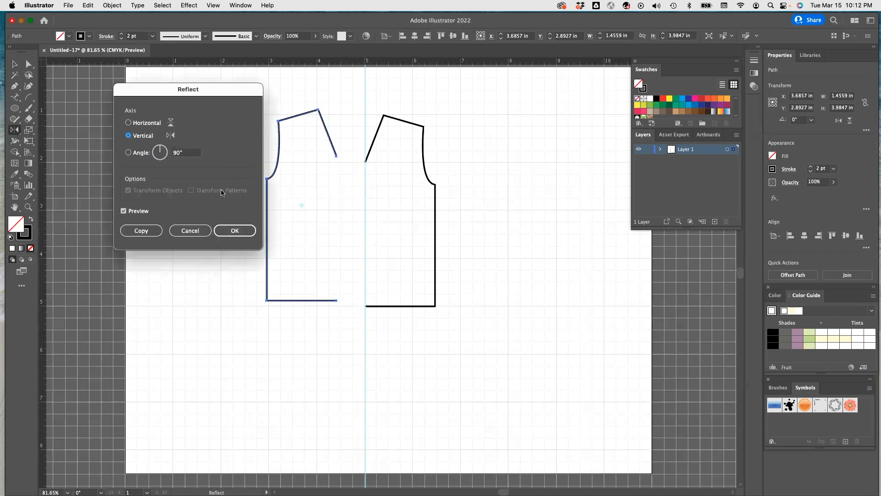
{"action": "left_click", "coordinate": [239, 225]}
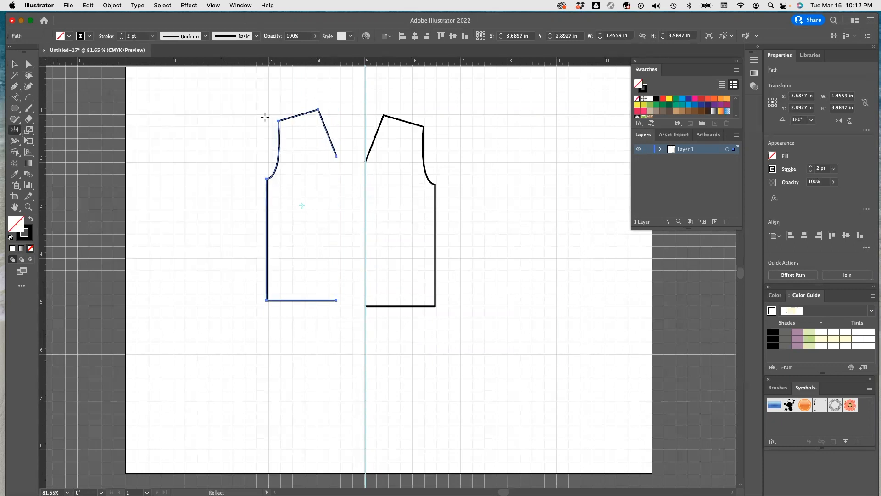
{"action": "left_click", "coordinate": [14, 66]}
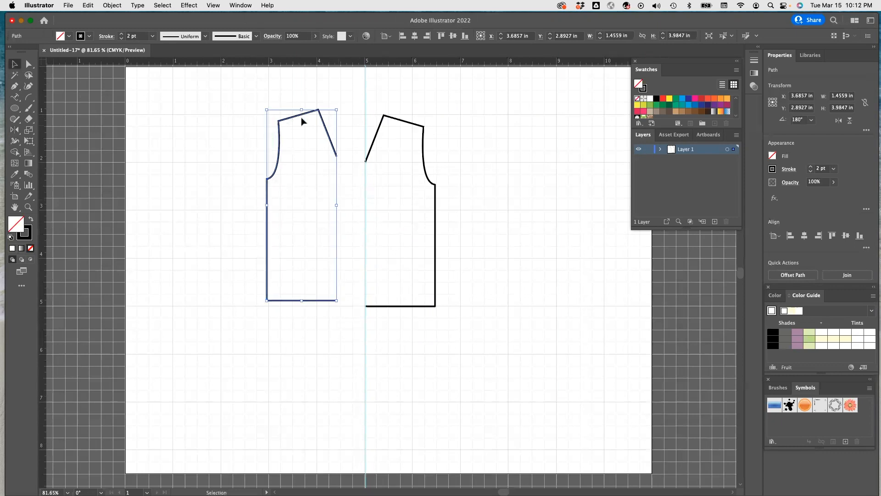
{"action": "left_click_drag", "start_coordinate": [299, 118], "coordinate": [328, 126]}
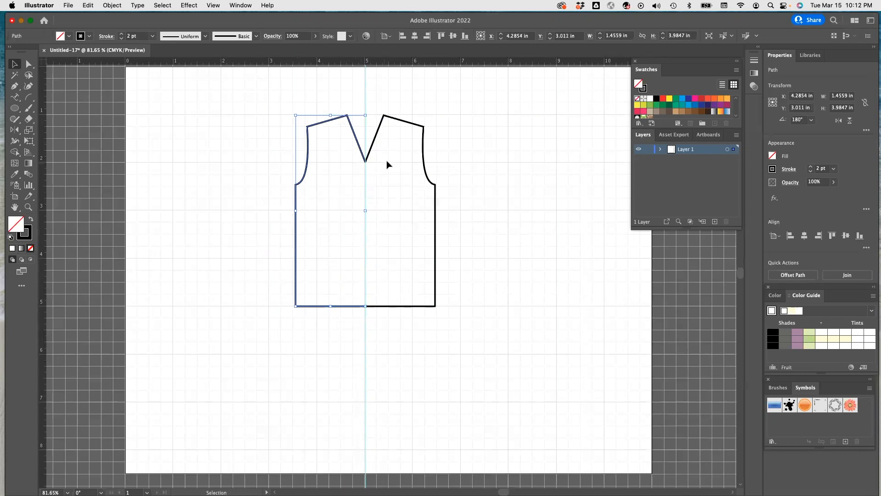
Select all anchor points of both bodice halves and join the paths at the point of the V-neck.
{"action": "left_click", "coordinate": [31, 66]}
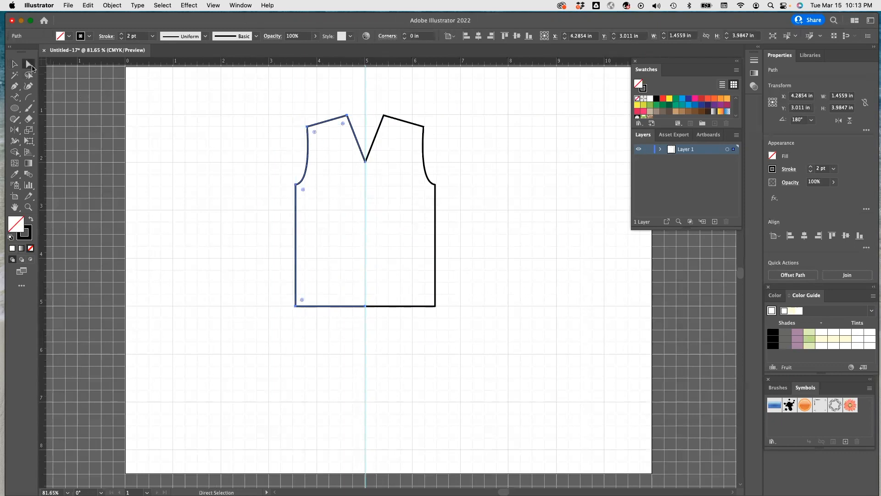
{"action": "key", "text": "super+a"}
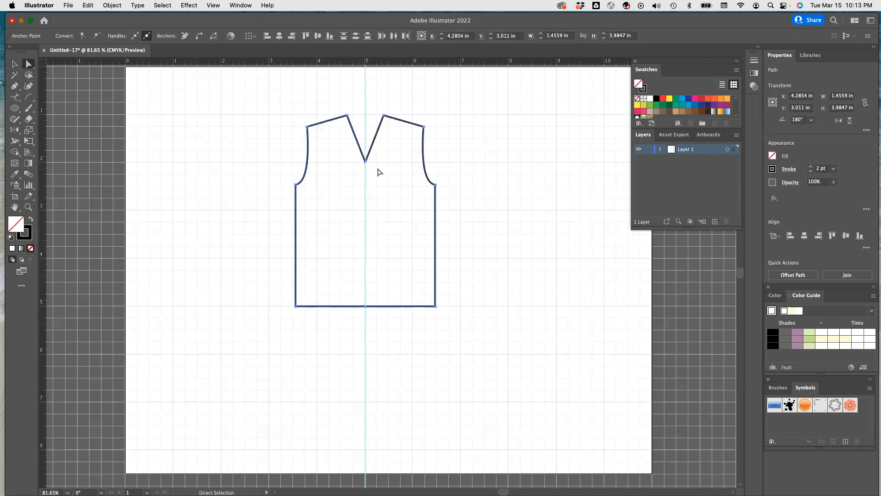
{"action": "left_click", "coordinate": [115, 5]}
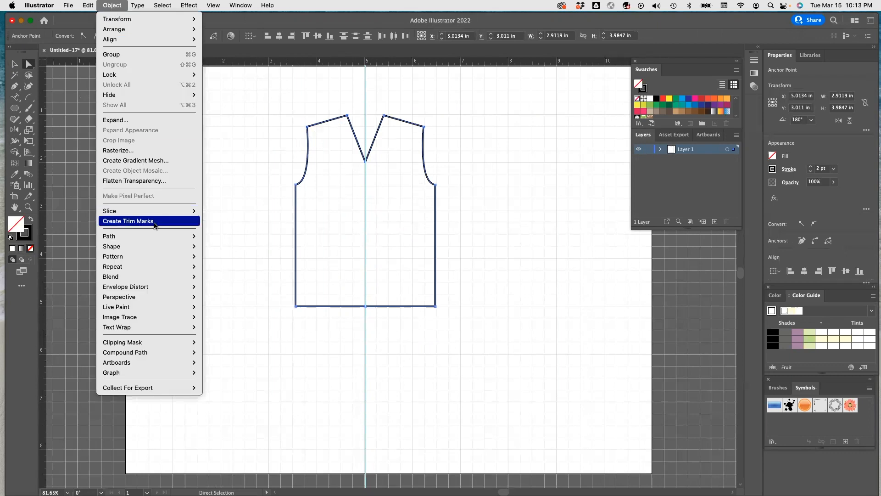
{"action": "mouse_move", "coordinate": [159, 238]}
{"action": "left_click", "coordinate": [276, 238]}
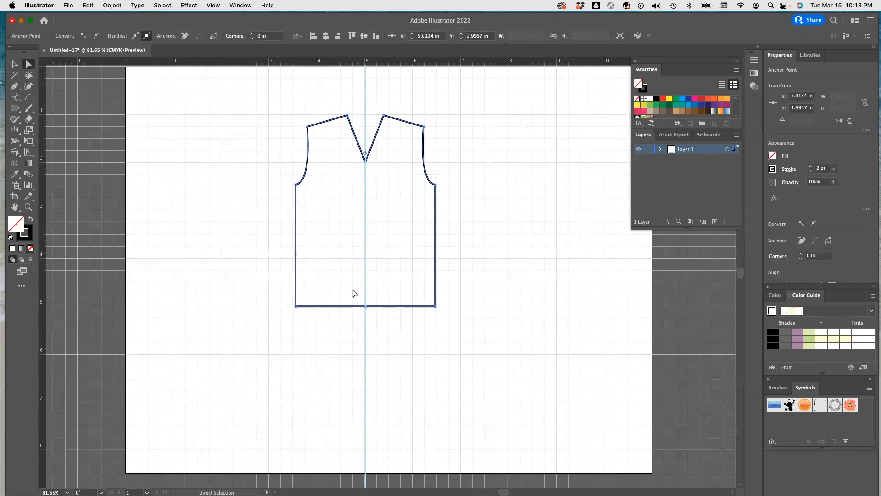
Join the remaining open ends at the hem centre to close the bodice outline.
{"action": "left_click", "coordinate": [113, 5]}
{"action": "left_click", "coordinate": [198, 239]}
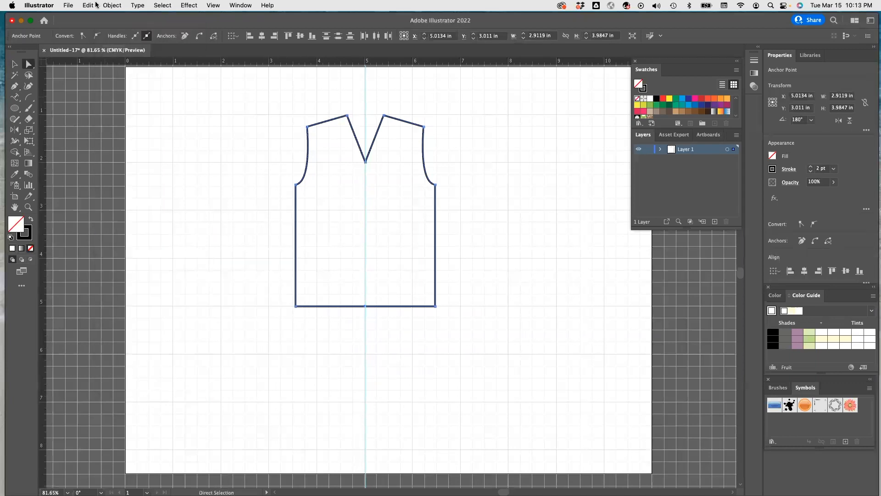
{"action": "left_click", "coordinate": [115, 5]}
{"action": "mouse_move", "coordinate": [136, 238]}
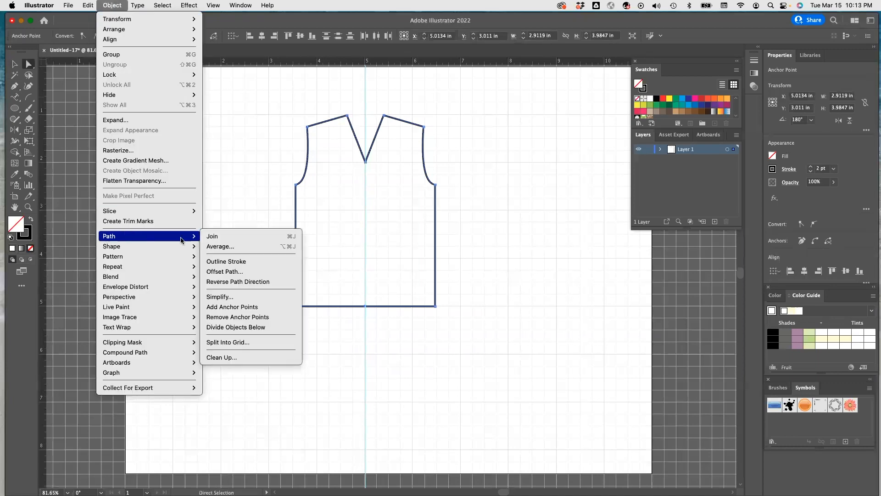
{"action": "left_click", "coordinate": [249, 238]}
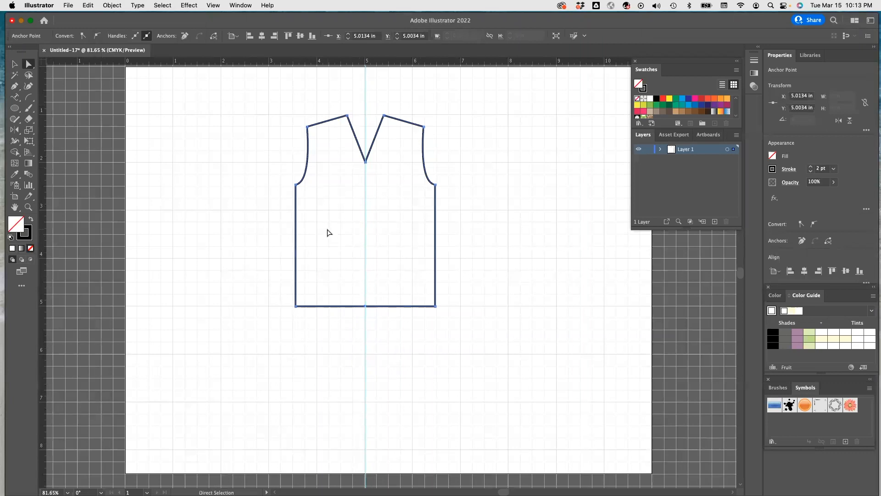
{"action": "left_click", "coordinate": [14, 64]}
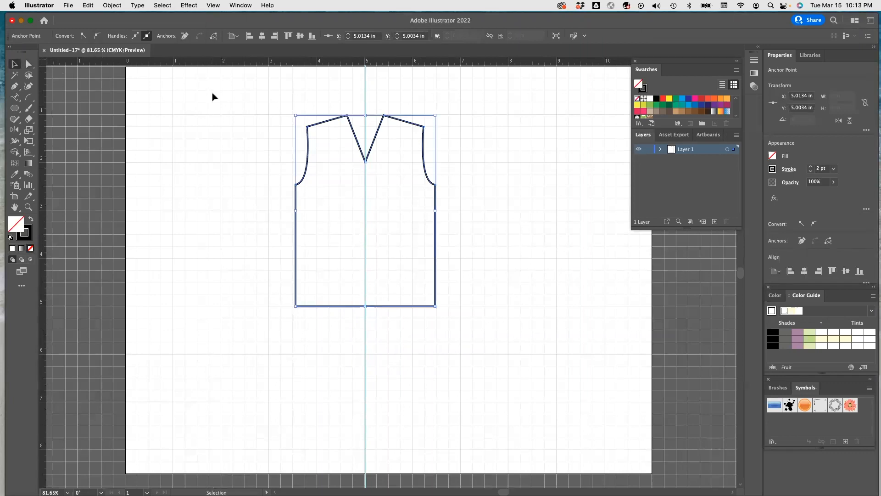
Move the joined bodice outline away from the centre guide to the upper-left area of the artboard, centred about X 2.1 in, Y 2.4 in.
{"action": "left_click_drag", "start_coordinate": [311, 155], "coordinate": [170, 126]}
{"action": "scroll", "coordinate": [283, 157], "scroll_direction": "up", "scroll_amount": 3}
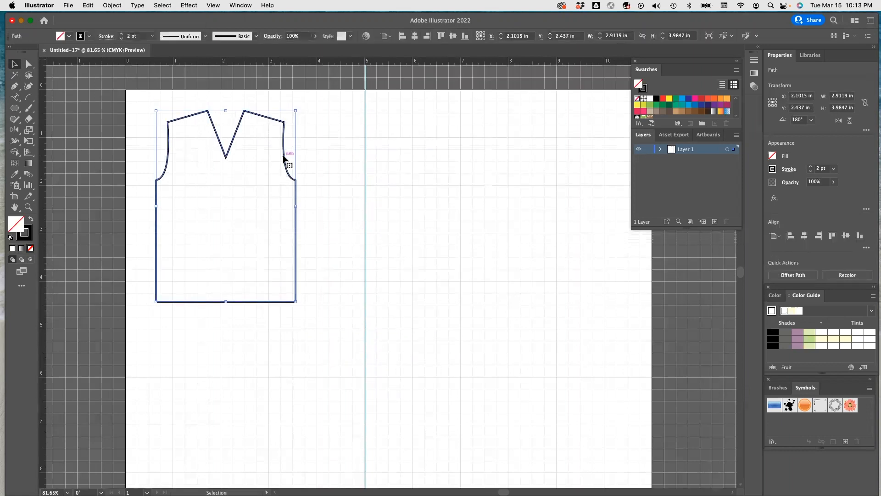
{"action": "scroll", "coordinate": [284, 157], "scroll_direction": "down", "scroll_amount": 2}
{"action": "scroll", "coordinate": [283, 158], "scroll_direction": "down", "scroll_amount": 2}
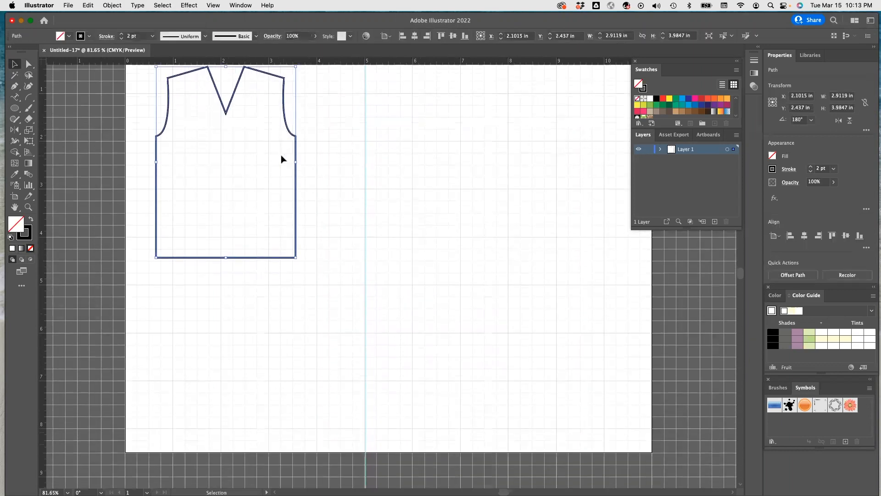
Extend the artboard past its left and bottom edges to about 11.21 × 10.61 in.
{"action": "left_click", "coordinate": [14, 195]}
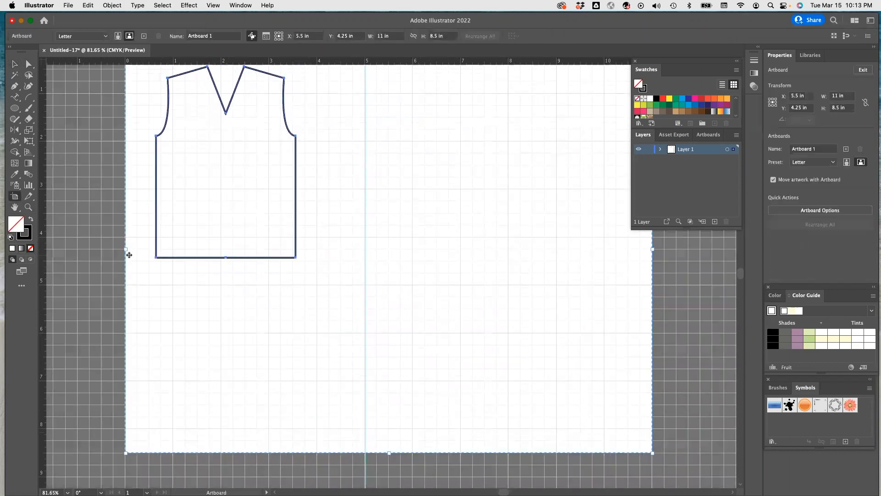
{"action": "left_click_drag", "start_coordinate": [126, 252], "coordinate": [115, 249]}
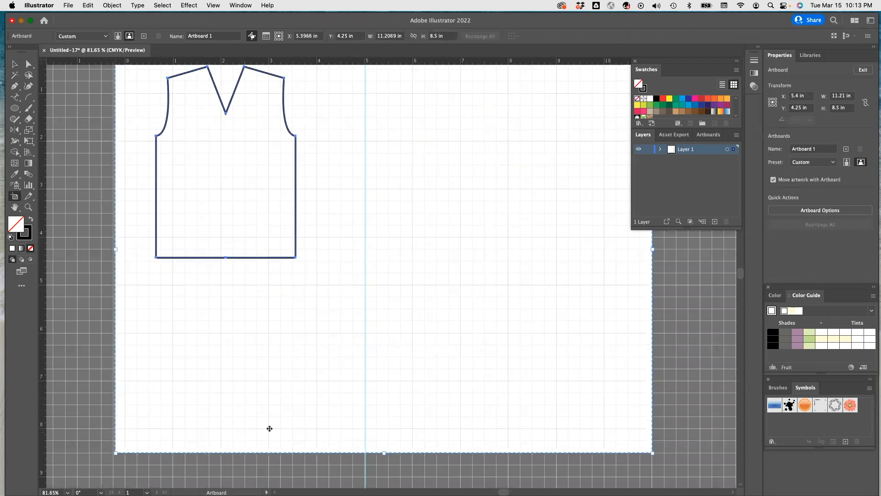
{"action": "left_click_drag", "start_coordinate": [384, 452], "coordinate": [388, 459]}
{"action": "scroll", "coordinate": [291, 325], "scroll_direction": "up", "scroll_amount": 5}
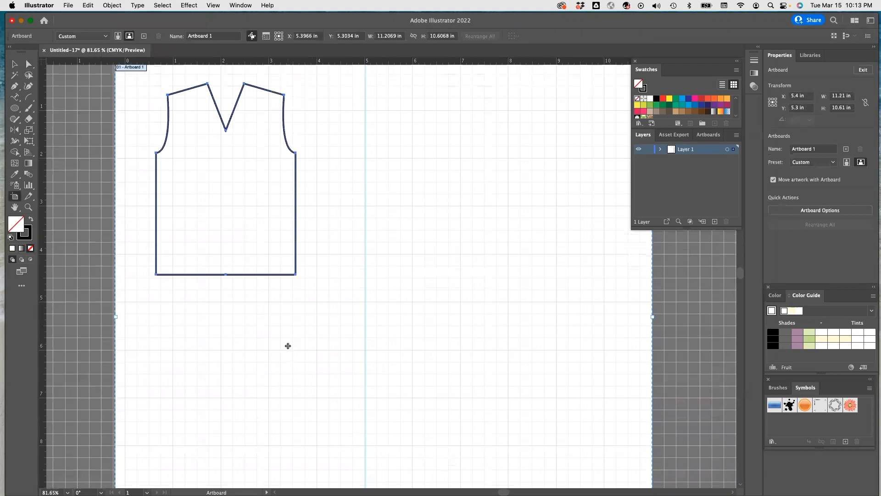
{"action": "scroll", "coordinate": [276, 311], "scroll_direction": "up", "scroll_amount": 4}
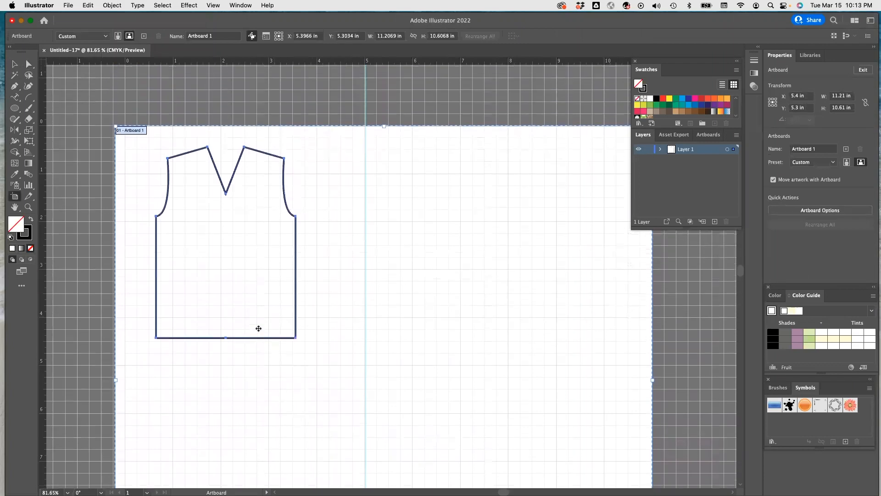
Shift the bodice slightly down and scale it proportionally to about 2.37 × 3.23 in, keeping its upper-left corner in place.
{"action": "left_click", "coordinate": [209, 239]}
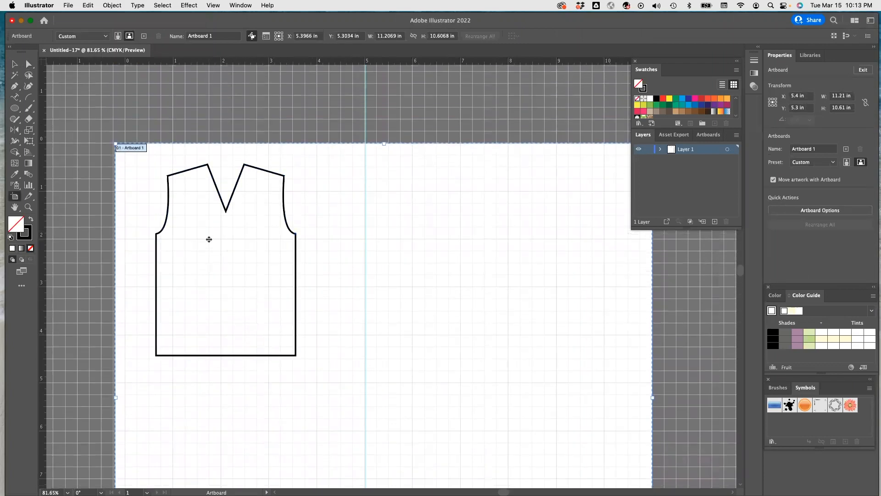
{"action": "left_click", "coordinate": [15, 66]}
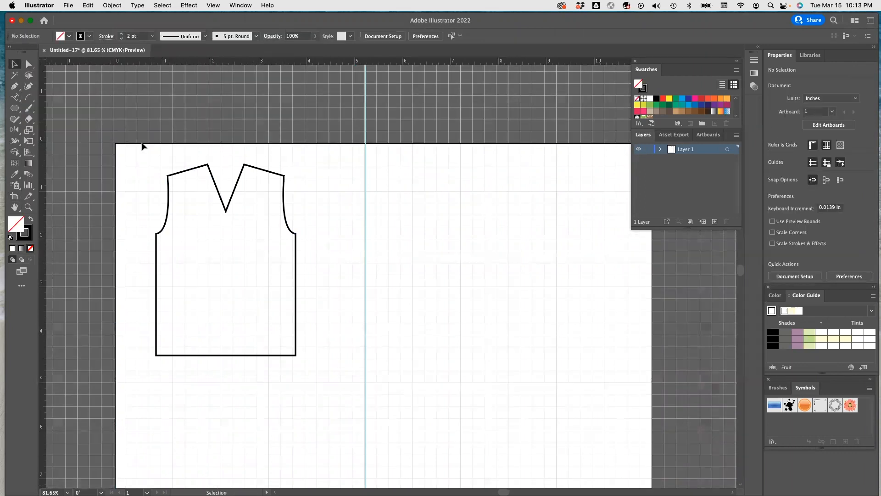
{"action": "left_click_drag", "start_coordinate": [175, 174], "coordinate": [175, 178]}
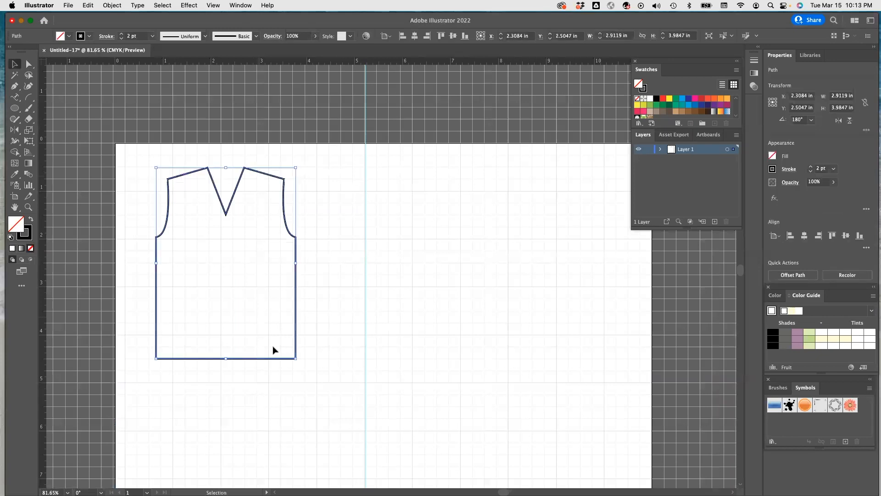
{"action": "left_click_drag", "start_coordinate": [295, 359], "coordinate": [271, 324]}
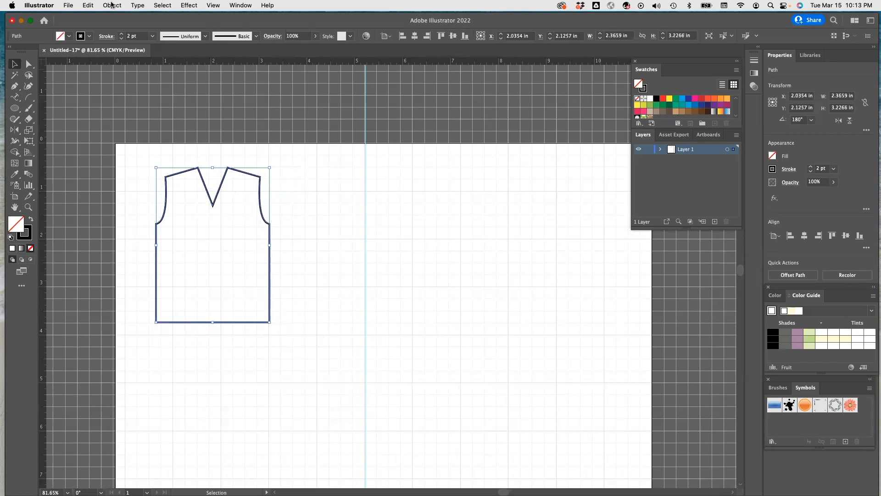
Try the Fading Sky gradient, a black-and-white radial gradient, a green leaf pattern and the Pompadour pattern as the bodice's fill.
{"action": "left_click", "coordinate": [69, 38]}
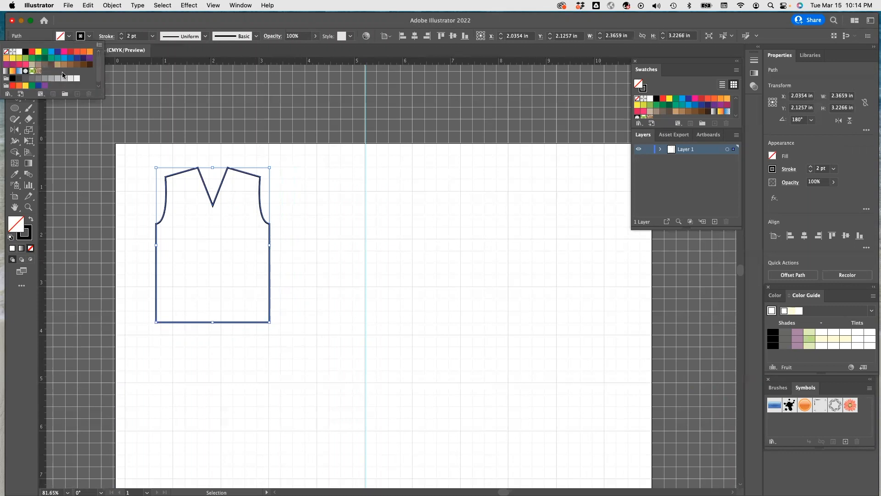
{"action": "left_click", "coordinate": [19, 69]}
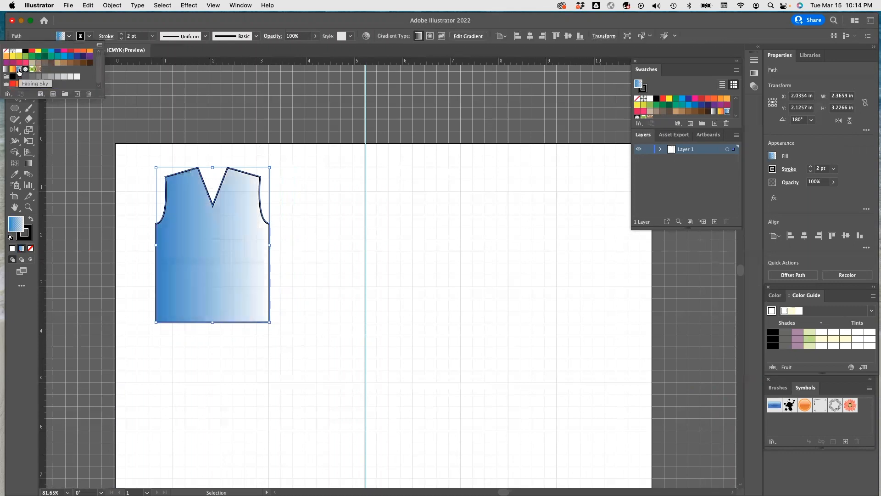
{"action": "left_click", "coordinate": [26, 69]}
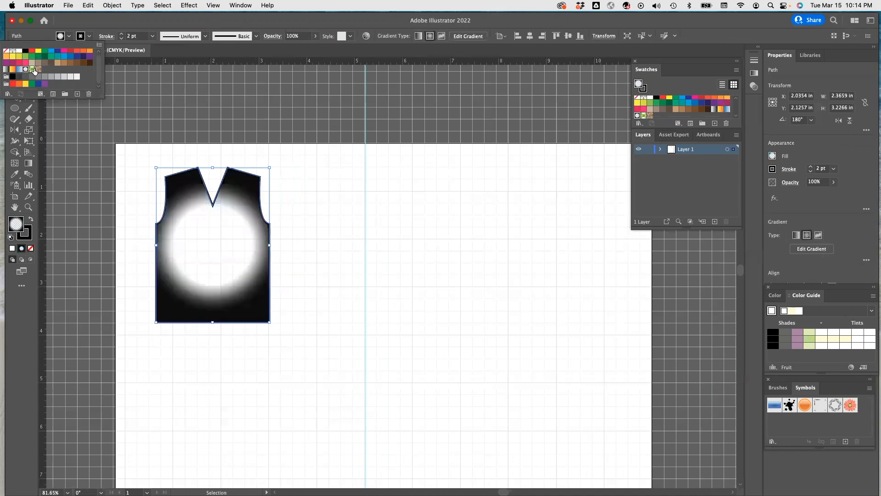
{"action": "left_click", "coordinate": [31, 70]}
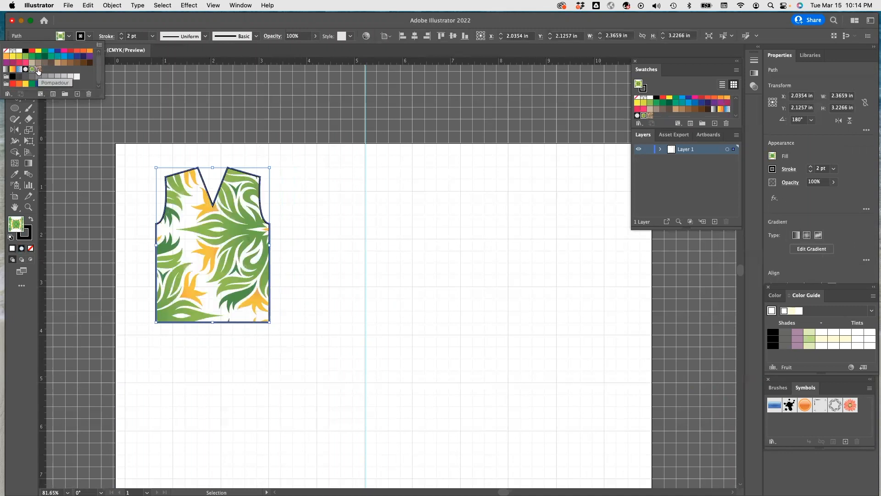
{"action": "left_click", "coordinate": [39, 71]}
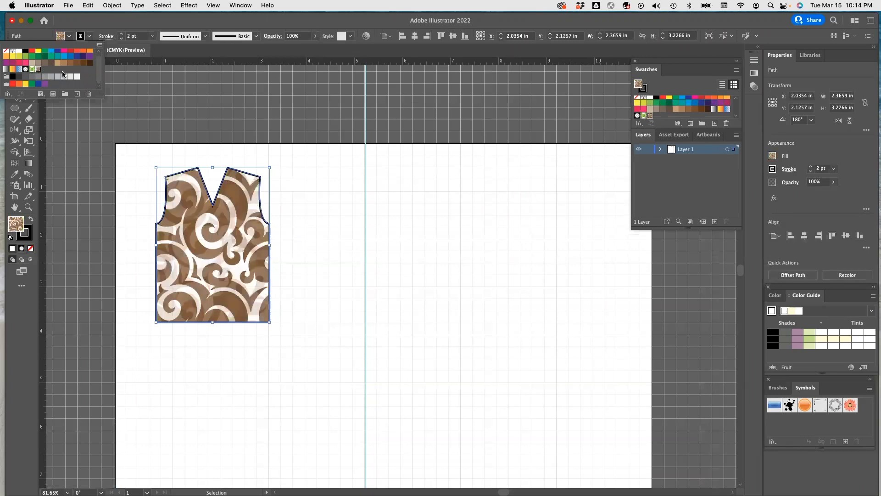
{"action": "scroll", "coordinate": [47, 72], "scroll_direction": "up", "scroll_amount": 1}
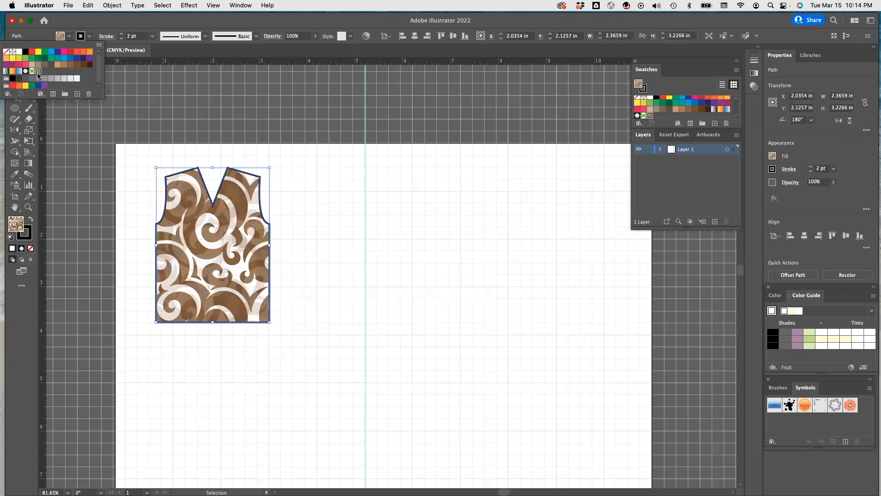
{"action": "scroll", "coordinate": [37, 74], "scroll_direction": "down", "scroll_amount": 1}
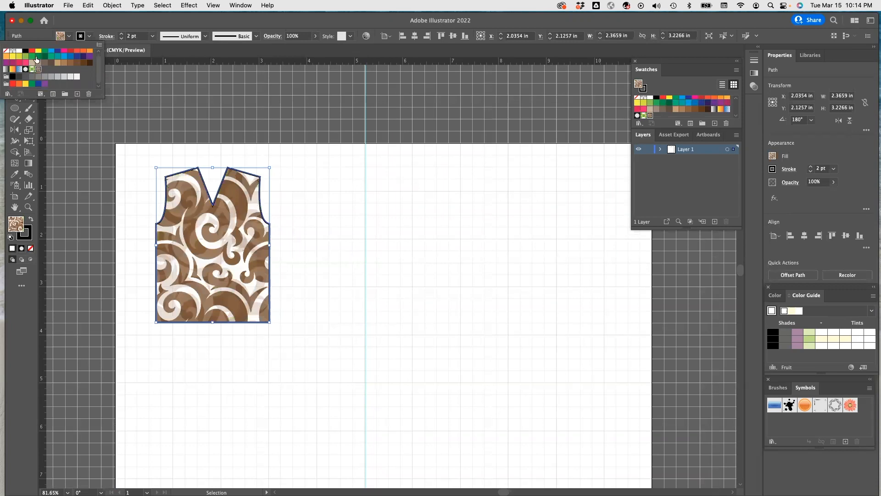
Fill the bodice with a solid green swatch.
{"action": "left_click", "coordinate": [36, 57]}
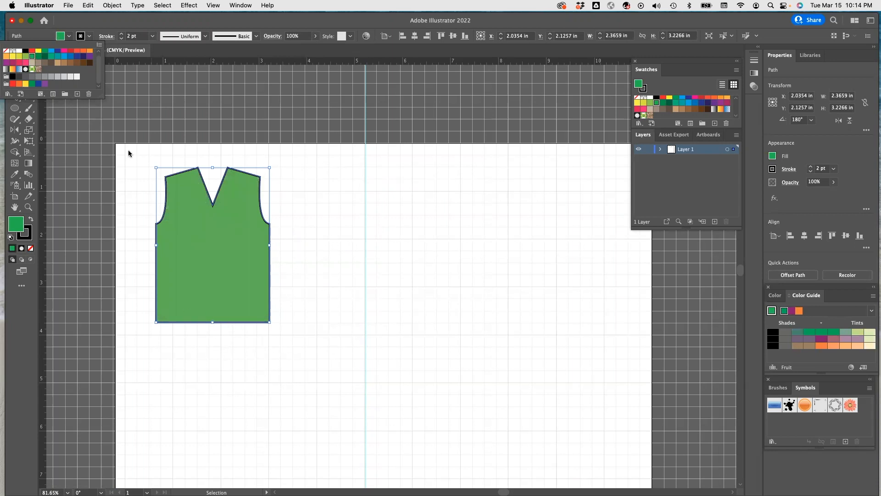
{"action": "key", "text": "Escape"}
Draw an open half-skirt with the Pen tool from the guide, about 1 in wide at the waist, flaring to 2 in at the hem, 2 in tall.
{"action": "left_click", "coordinate": [15, 86]}
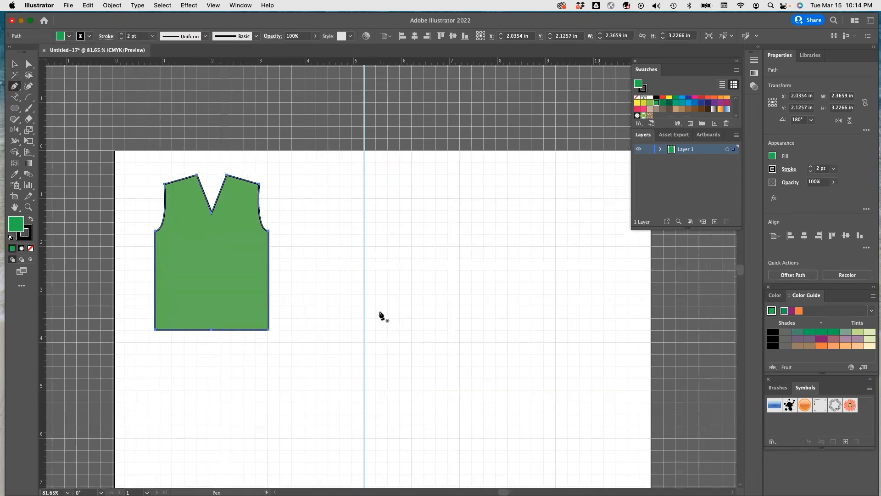
{"action": "scroll", "coordinate": [379, 316], "scroll_direction": "down", "scroll_amount": 3}
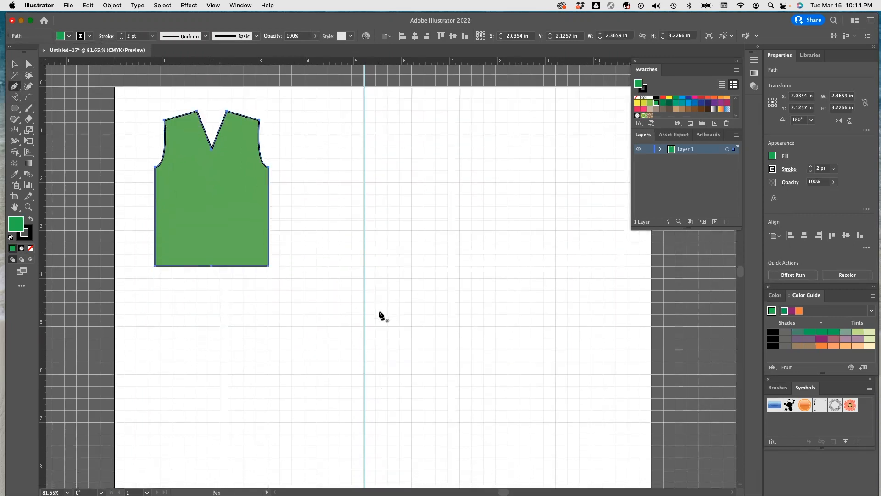
{"action": "left_click", "coordinate": [363, 273]}
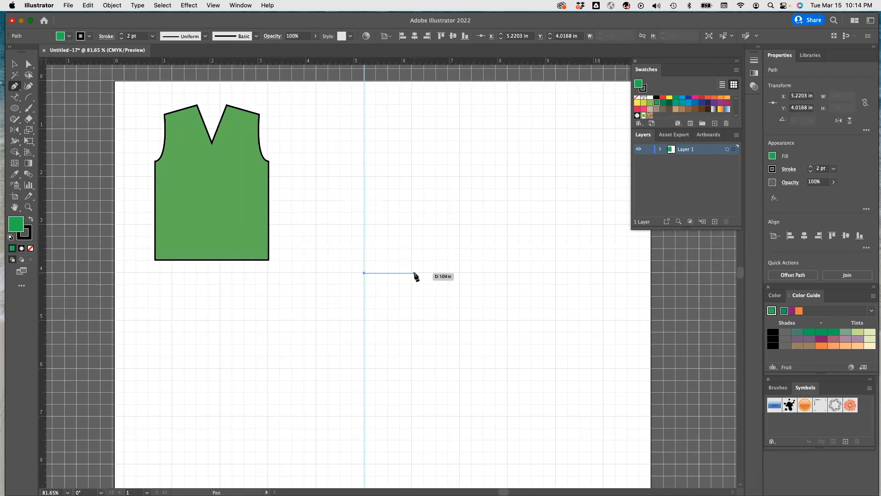
{"action": "left_click", "coordinate": [411, 273]}
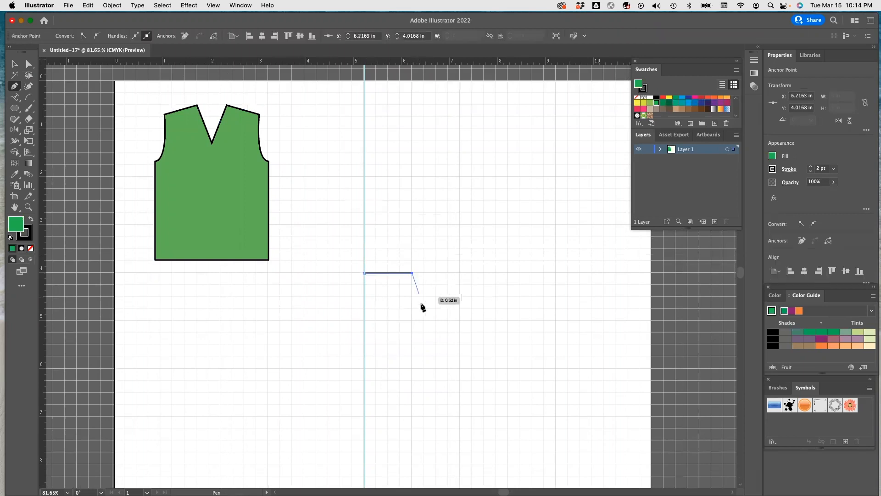
{"action": "left_click", "coordinate": [458, 367]}
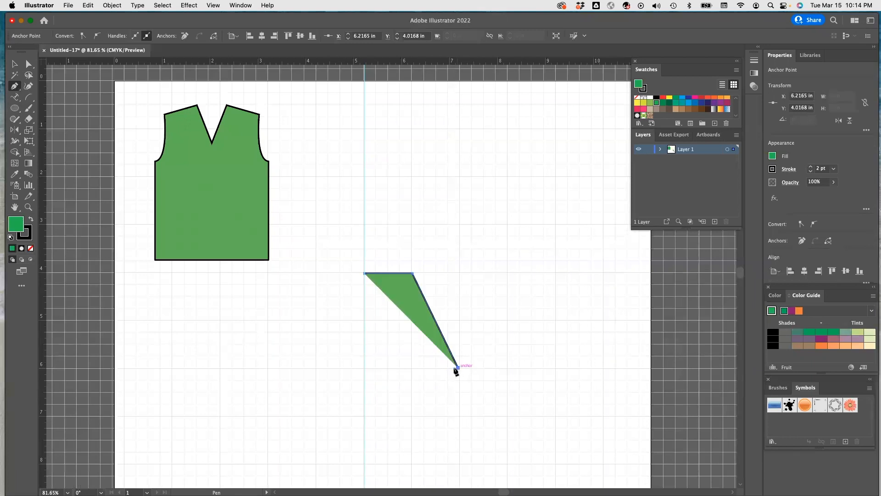
{"action": "left_click", "coordinate": [364, 367]}
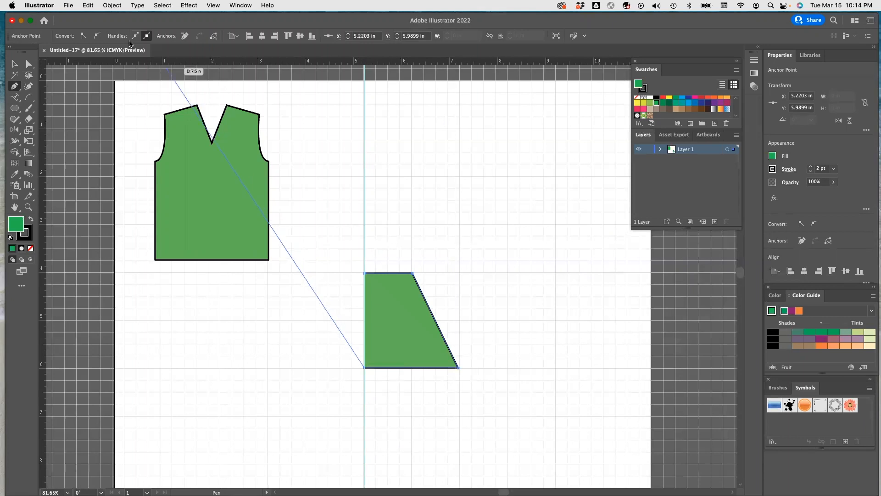
{"action": "key", "text": "super"}
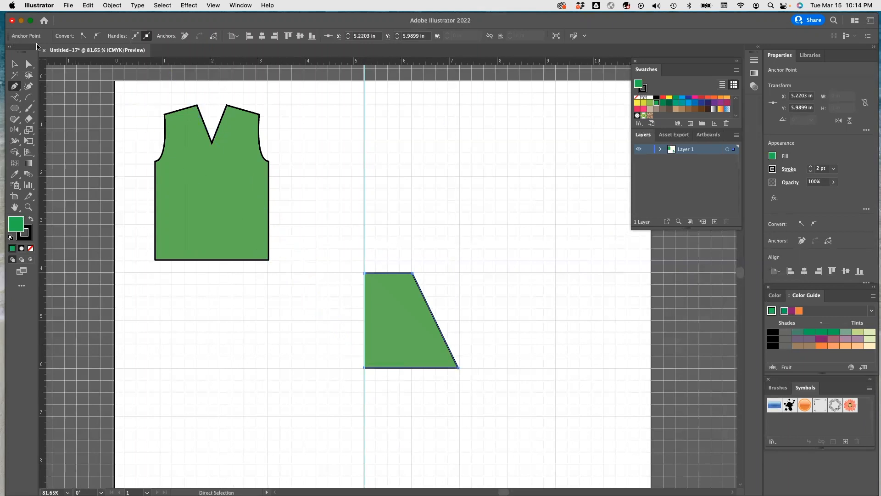
{"action": "left_click", "coordinate": [379, 296]}
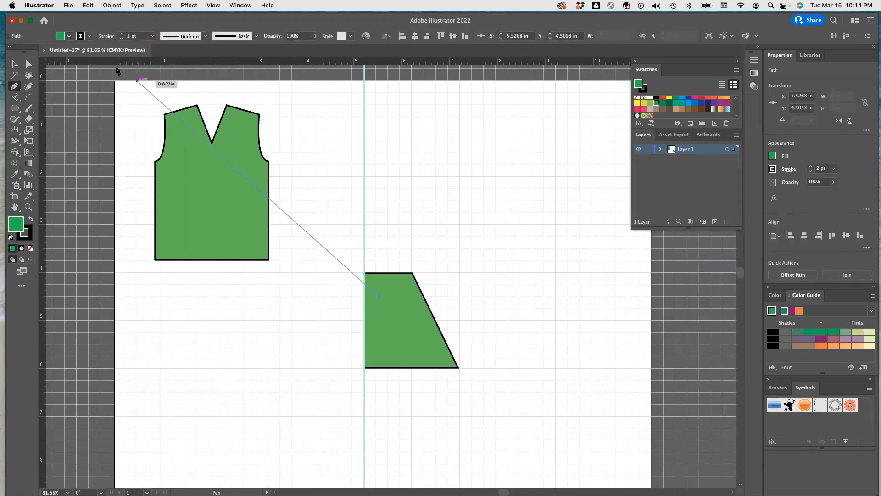
{"action": "left_click", "coordinate": [67, 37]}
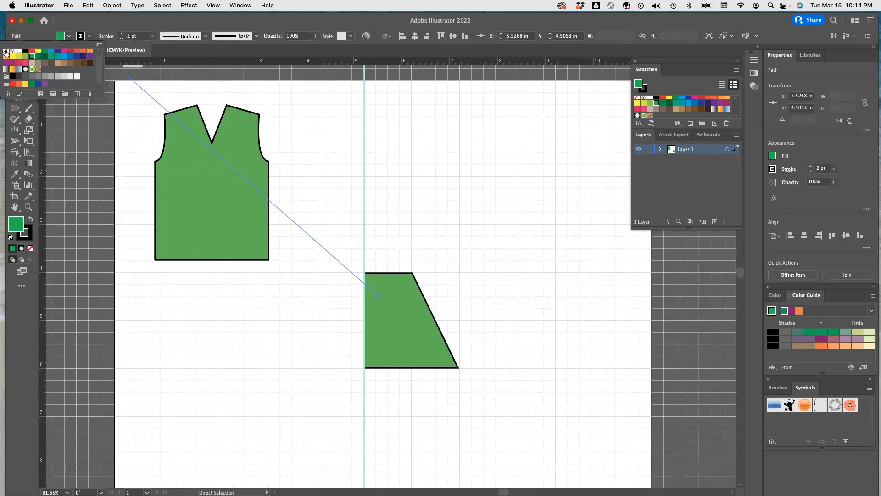
{"action": "left_click", "coordinate": [7, 52]}
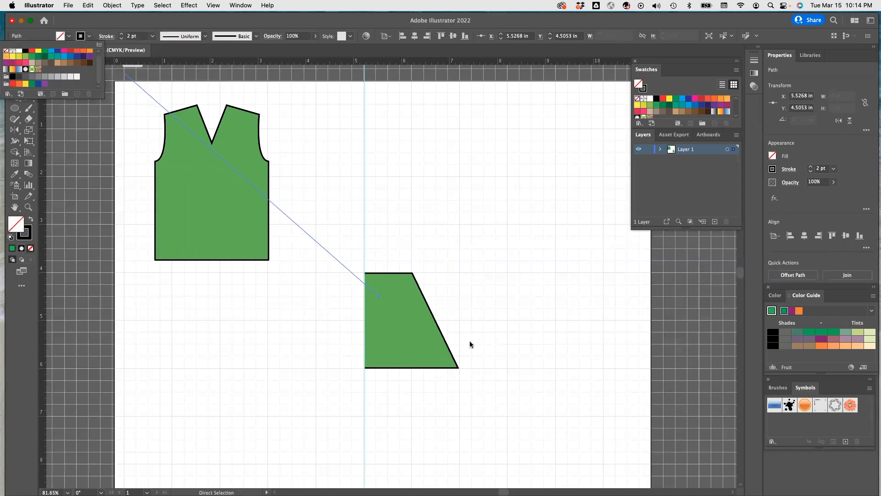
{"action": "key", "text": "Escape"}
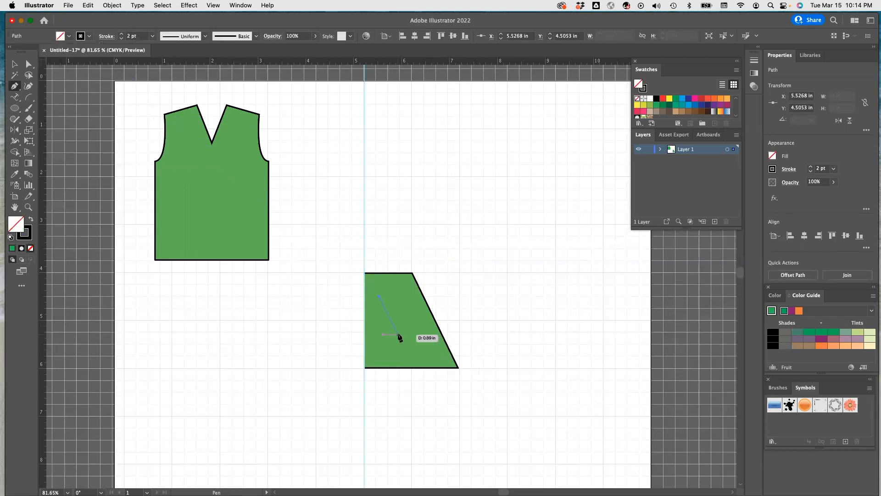
Select the half-skirt path and set its fill to None, leaving only the black outline.
{"action": "left_click", "coordinate": [398, 337], "text": "super"}
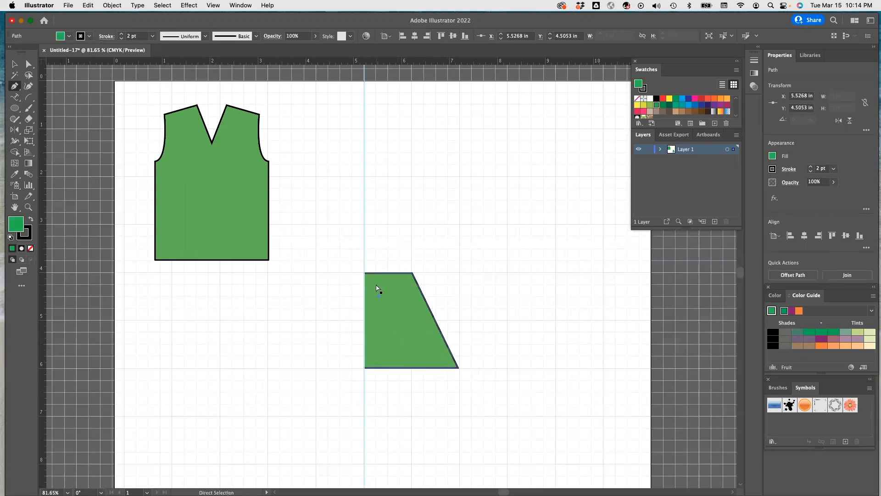
{"action": "key", "text": "super"}
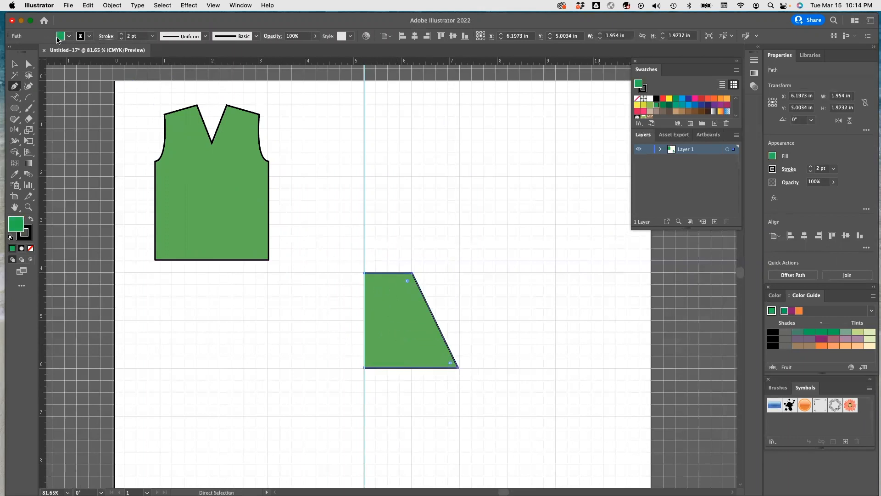
{"action": "left_click", "coordinate": [69, 37]}
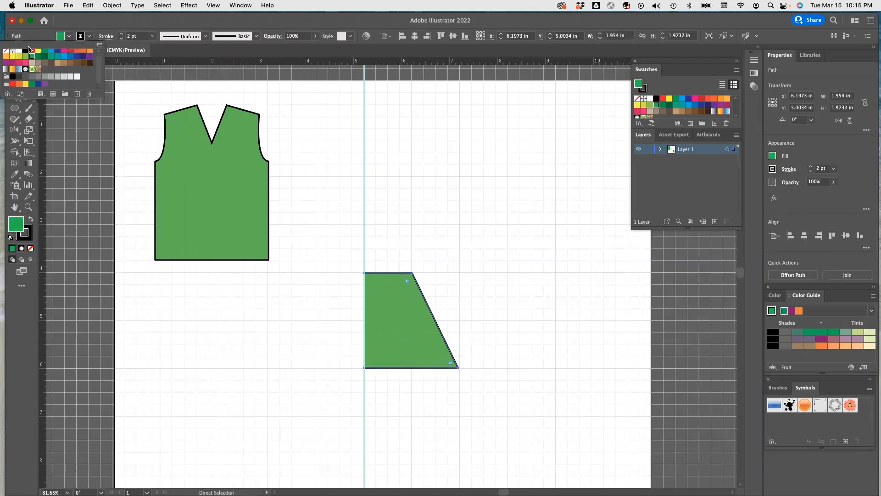
{"action": "left_click", "coordinate": [5, 50]}
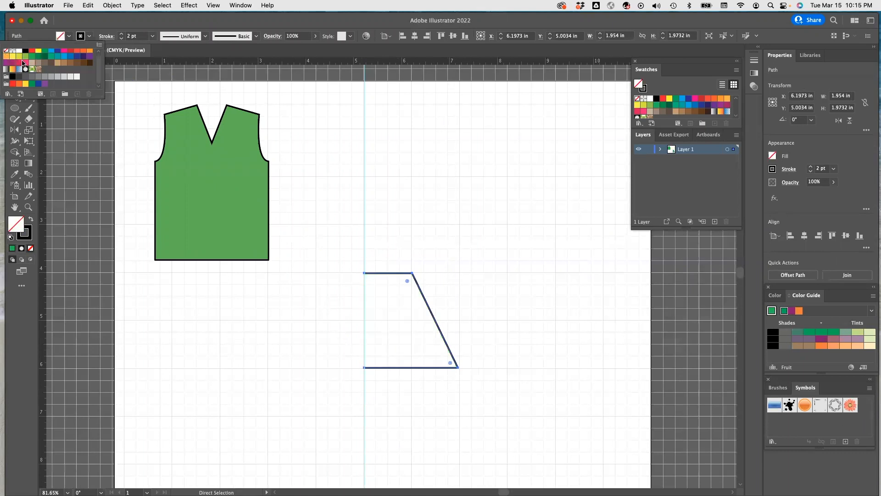
{"action": "key", "text": "Escape"}
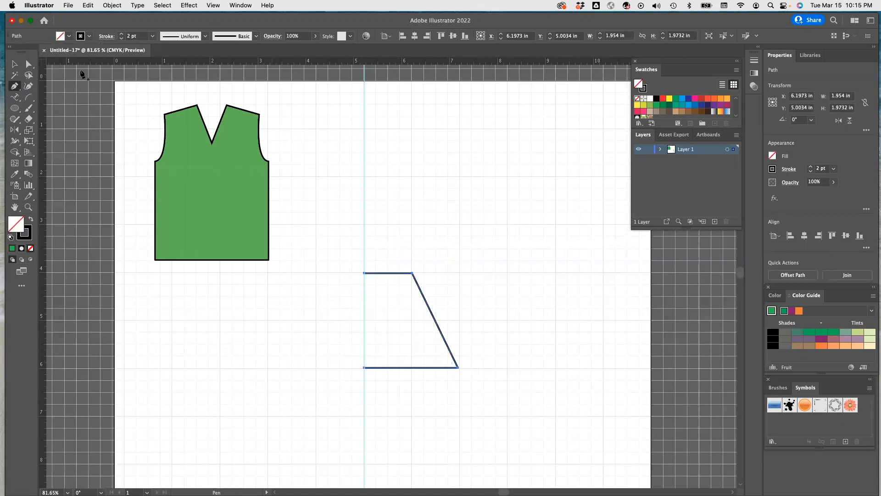
{"action": "left_click", "coordinate": [15, 65]}
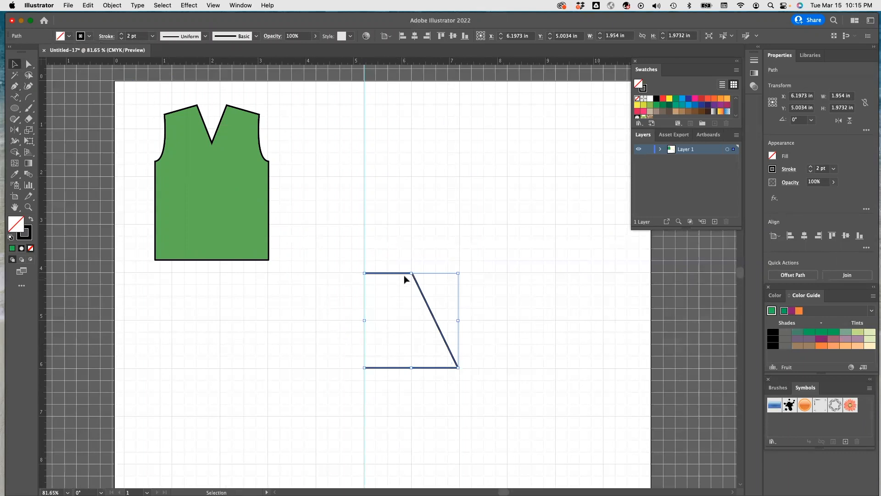
Create a copy of the half-skirt reflected about the vertical axis and place it edge to edge with the original at the guide.
{"action": "left_click_drag", "start_coordinate": [404, 279], "coordinate": [384, 234]}
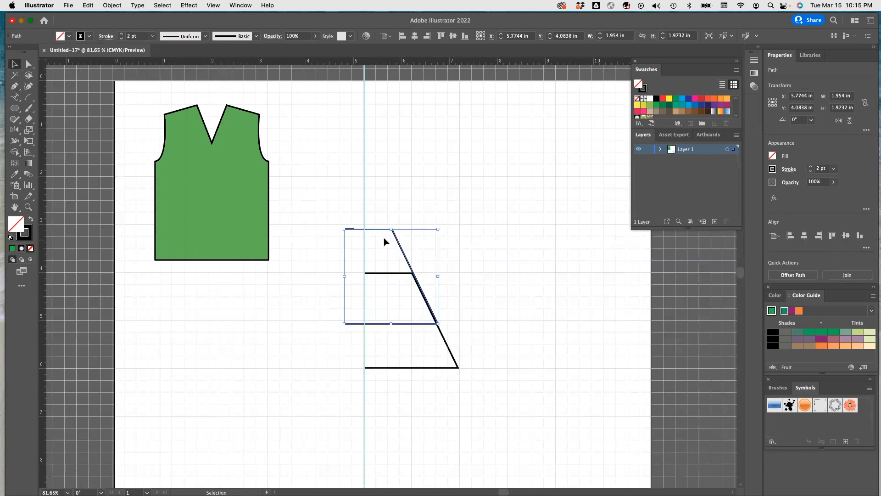
{"action": "left_click", "coordinate": [14, 130]}
{"action": "double_click", "coordinate": [15, 130]}
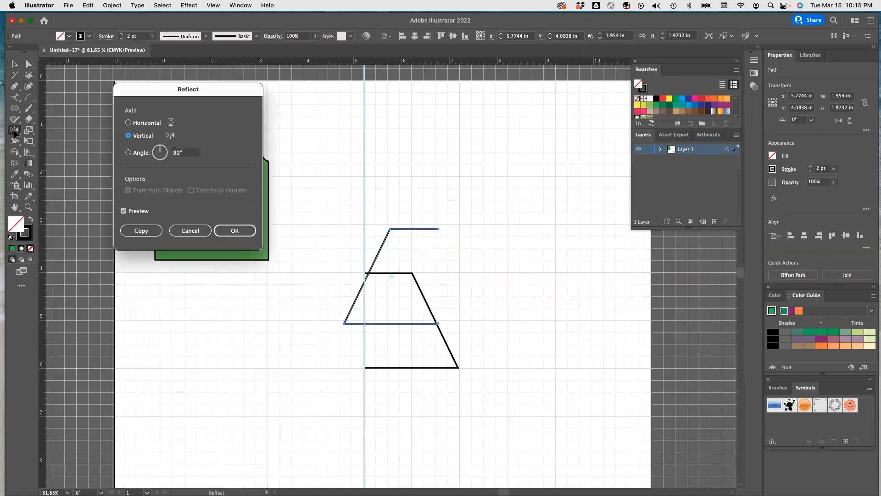
{"action": "left_click", "coordinate": [234, 230]}
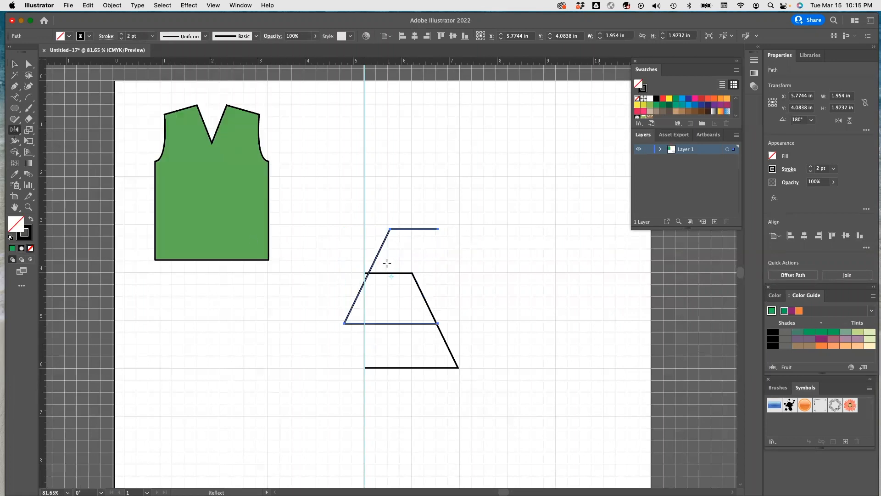
{"action": "left_click", "coordinate": [15, 63]}
{"action": "left_click_drag", "start_coordinate": [376, 265], "coordinate": [310, 298]}
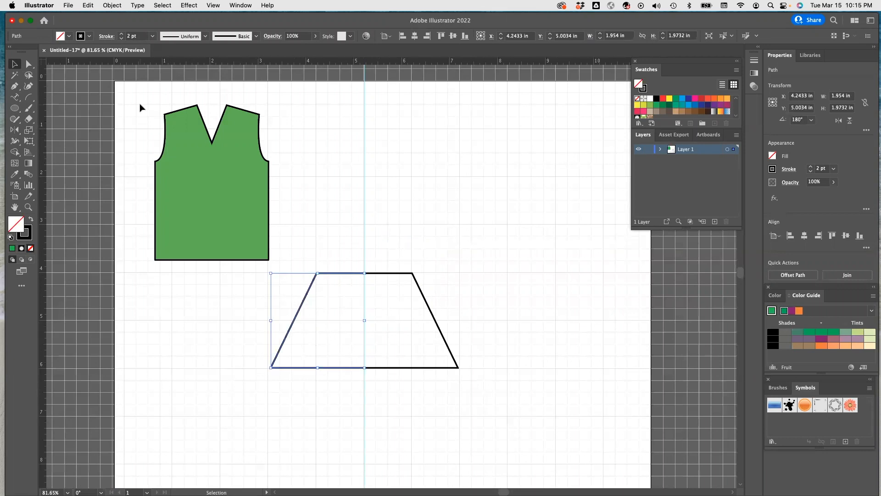
Join the two skirt halves at their meeting centre endpoints, first at the waist and then at the hem.
{"action": "left_click", "coordinate": [27, 64]}
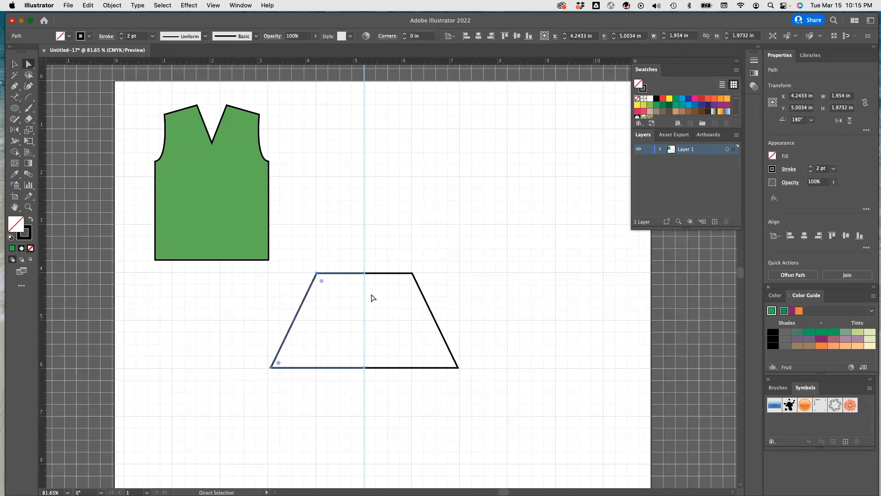
{"action": "left_click_drag", "start_coordinate": [364, 288], "coordinate": [364, 289]}
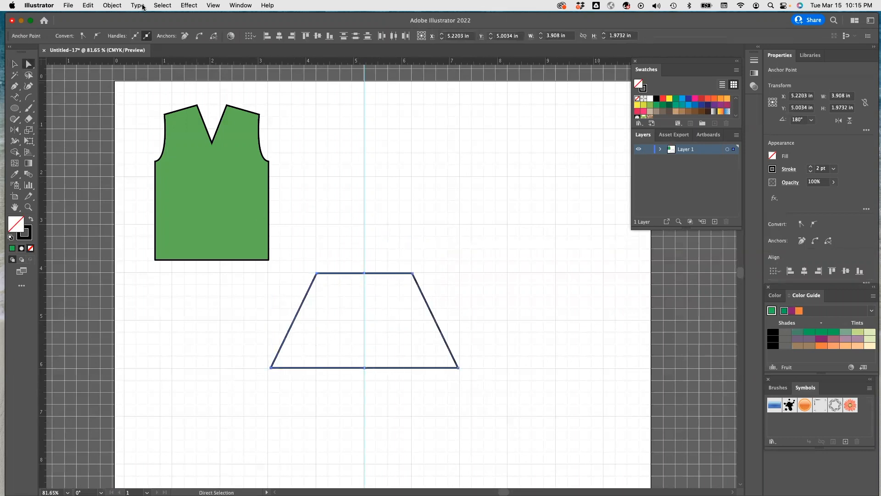
{"action": "left_click", "coordinate": [112, 5]}
{"action": "mouse_move", "coordinate": [121, 236]}
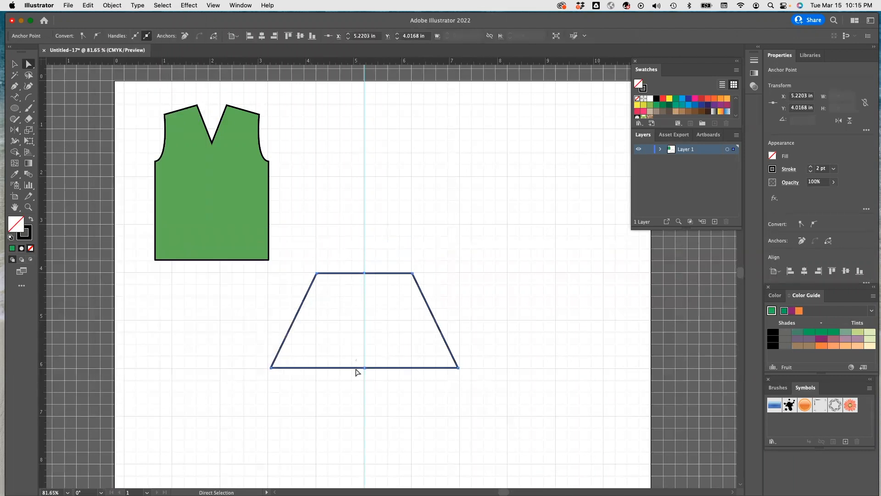
{"action": "left_click_drag", "start_coordinate": [388, 379], "coordinate": [388, 378]}
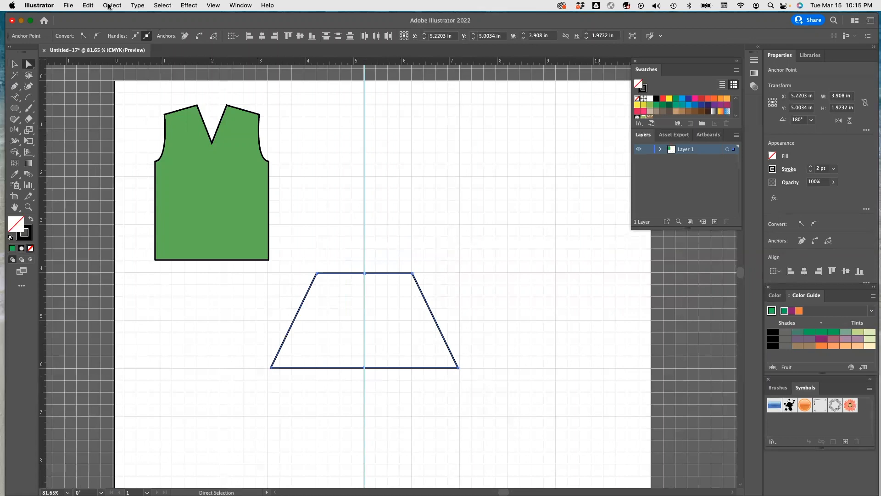
{"action": "left_click", "coordinate": [109, 6]}
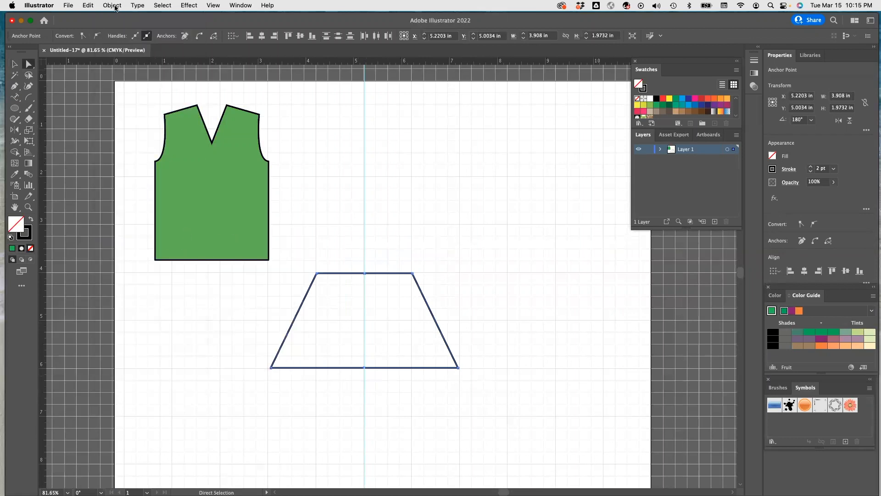
{"action": "left_click", "coordinate": [112, 5]}
{"action": "mouse_move", "coordinate": [151, 236]}
{"action": "left_click", "coordinate": [232, 239]}
Centre the skirt beneath the bodice and reshape its hem inward and downward, making the skirt about 3.5 in wide and 2.23 in tall.
{"action": "left_click", "coordinate": [14, 64]}
{"action": "left_click_drag", "start_coordinate": [345, 275], "coordinate": [192, 275]}
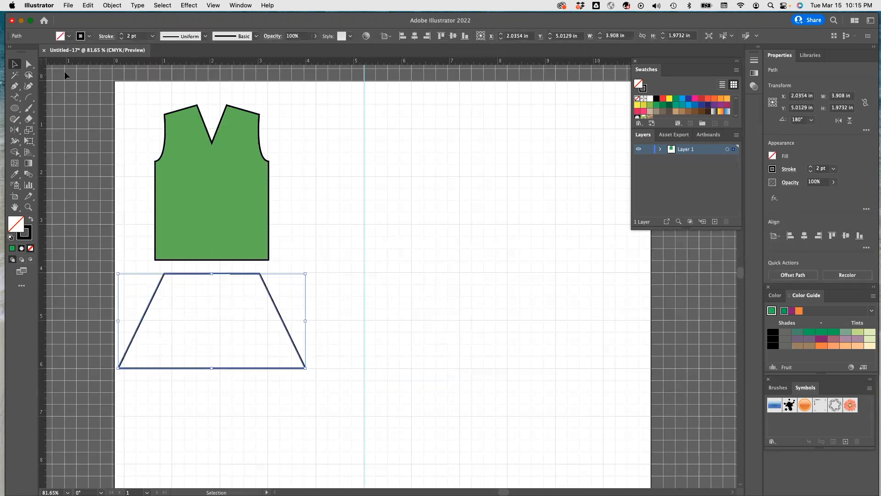
{"action": "left_click", "coordinate": [29, 65]}
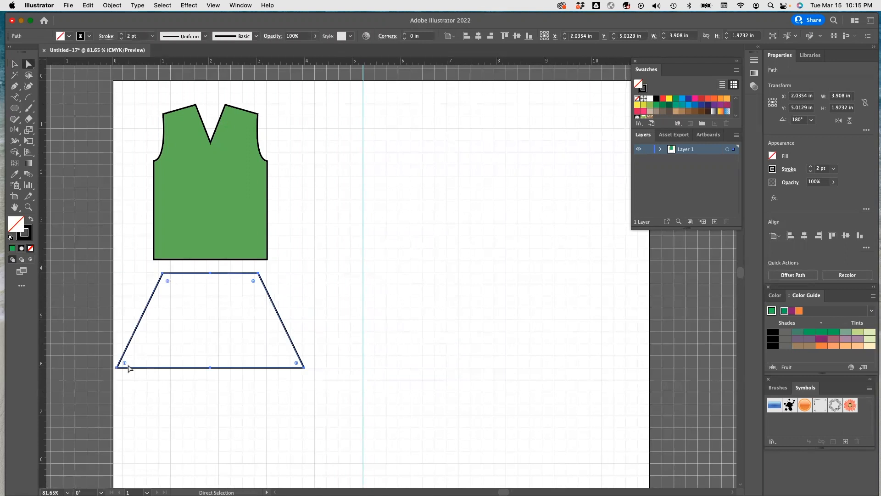
{"action": "left_click_drag", "start_coordinate": [117, 369], "coordinate": [116, 368]}
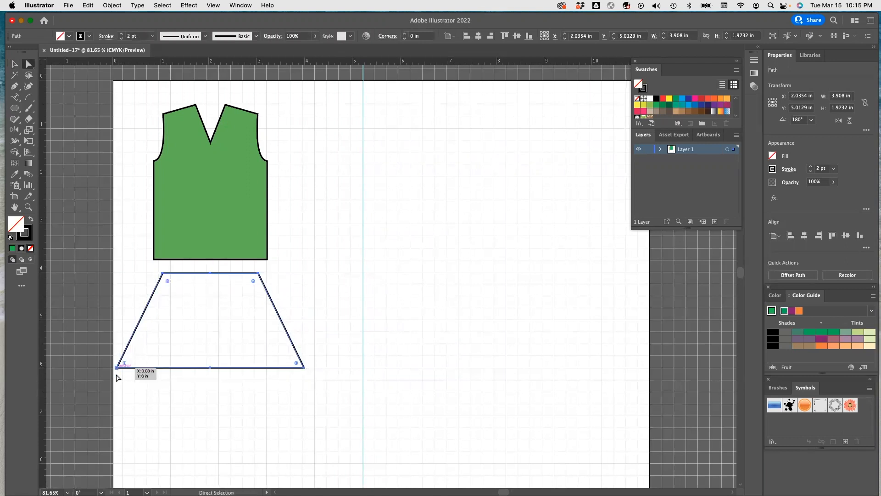
{"action": "left_click", "coordinate": [116, 370]}
{"action": "left_click_drag", "start_coordinate": [117, 369], "coordinate": [123, 380]}
{"action": "left_click_drag", "start_coordinate": [304, 367], "coordinate": [291, 381]}
{"action": "left_click_drag", "start_coordinate": [211, 368], "coordinate": [210, 380]}
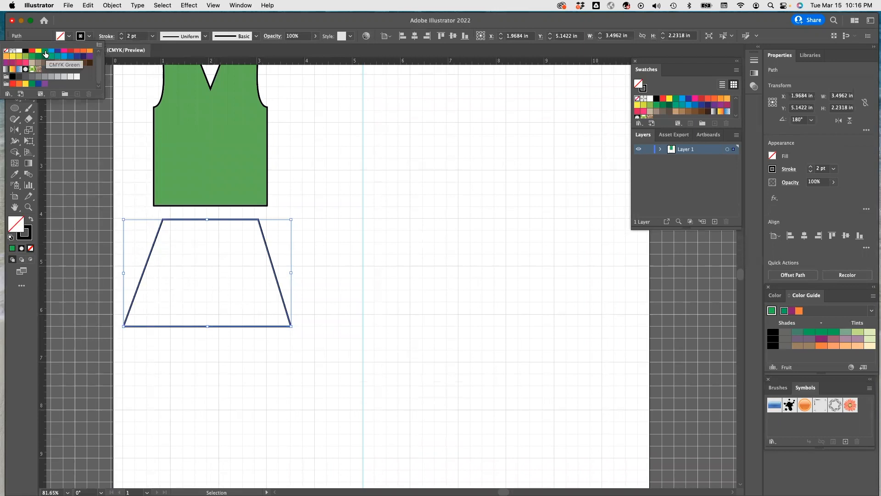
Fill the skirt with the same solid green swatch as the bodice.
{"action": "left_click", "coordinate": [31, 56]}
{"action": "left_click", "coordinate": [31, 56]}
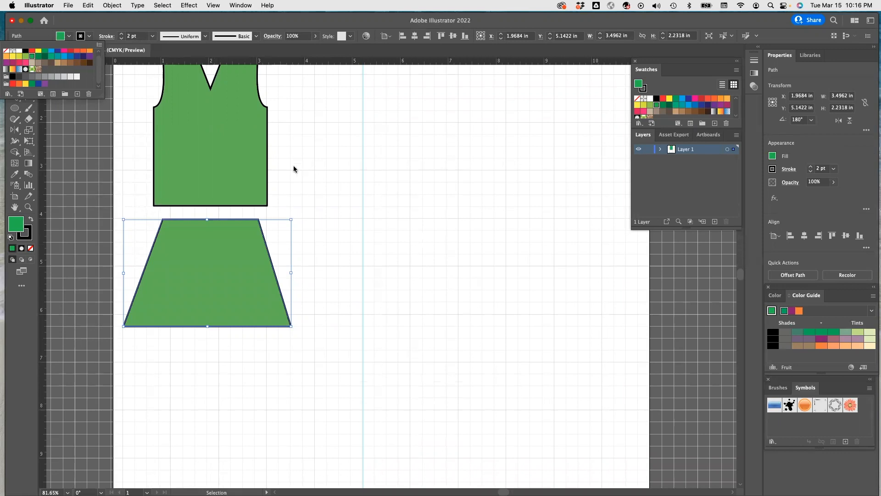
{"action": "left_click", "coordinate": [149, 206]}
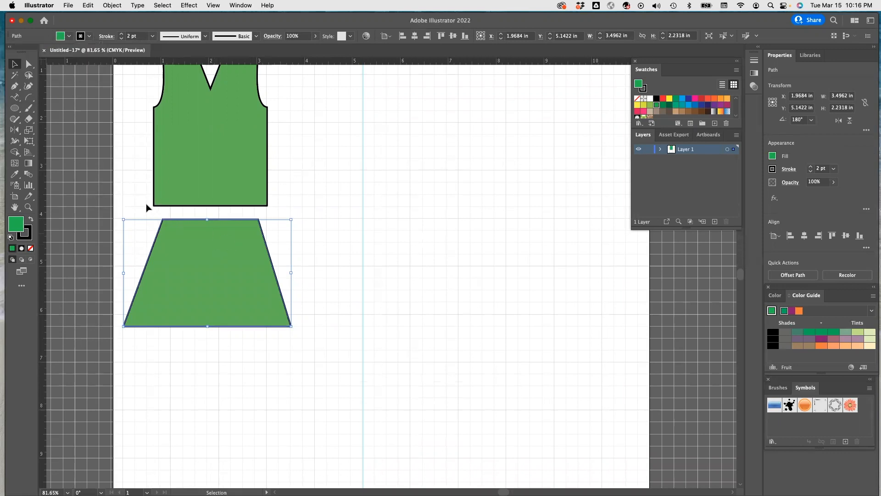
Duplicate the green bodice and place the copy beside the original at about the same height.
{"action": "left_click", "coordinate": [178, 157]}
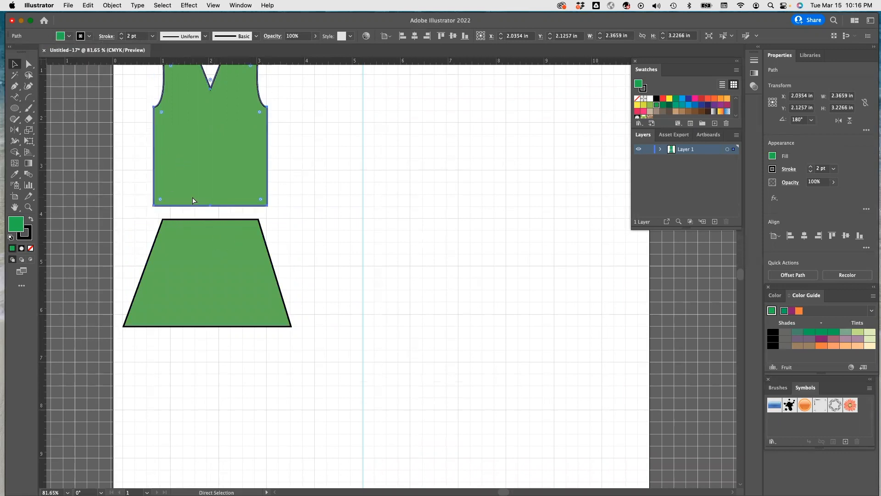
{"action": "key", "text": "super+c"}
{"action": "key", "text": "super+v"}
{"action": "left_click_drag", "start_coordinate": [373, 290], "coordinate": [357, 139]}
{"action": "scroll", "coordinate": [363, 252], "scroll_direction": "up", "scroll_amount": 1}
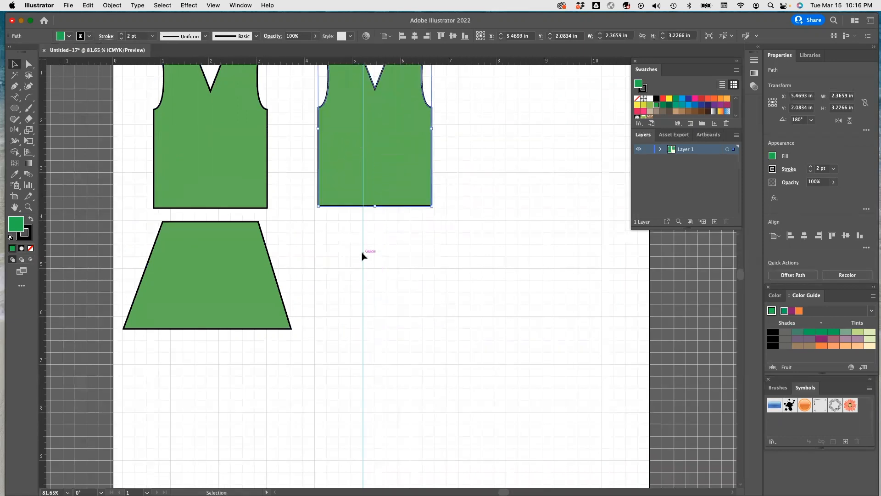
Hide the guides and move the bodice copy slightly farther from the original, to about X 5.89 in.
{"action": "left_click", "coordinate": [220, 7]}
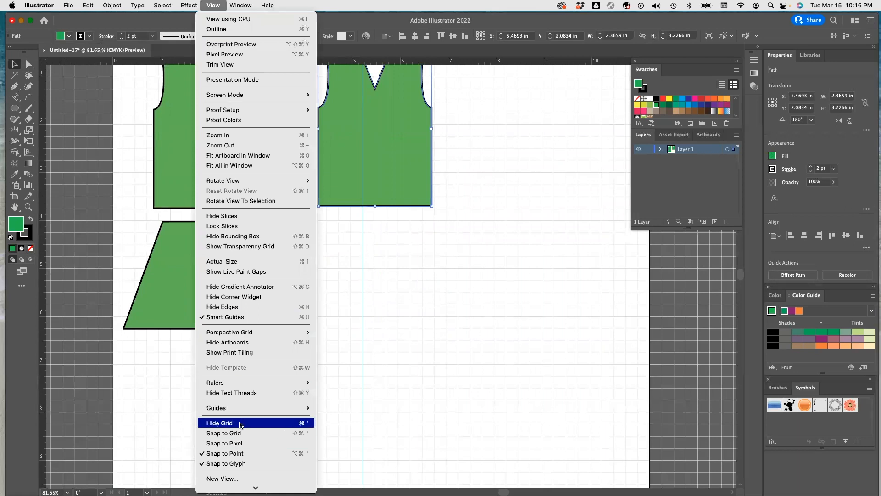
{"action": "mouse_move", "coordinate": [251, 405]}
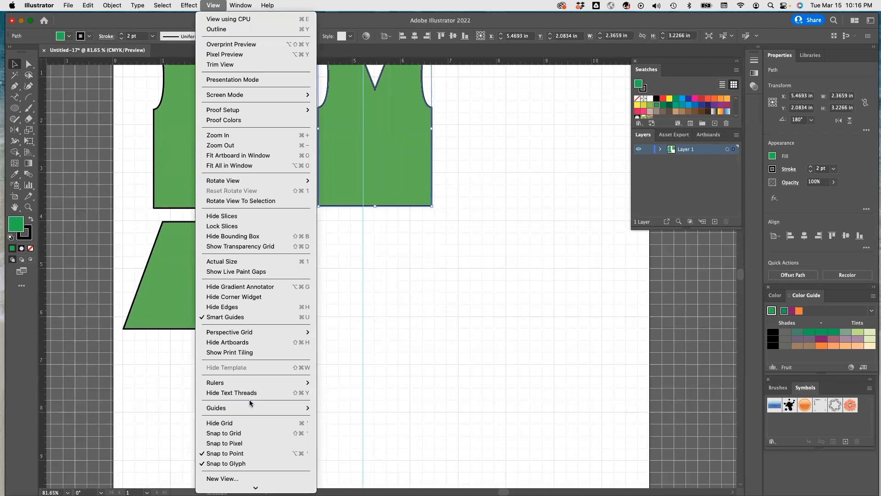
{"action": "left_click", "coordinate": [342, 409]}
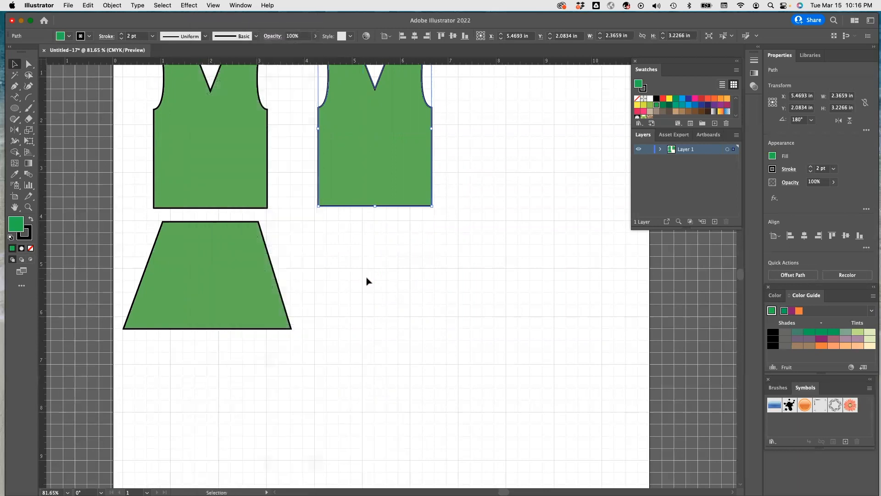
{"action": "scroll", "coordinate": [367, 278], "scroll_direction": "up", "scroll_amount": 5}
{"action": "left_click_drag", "start_coordinate": [343, 196], "coordinate": [362, 192]}
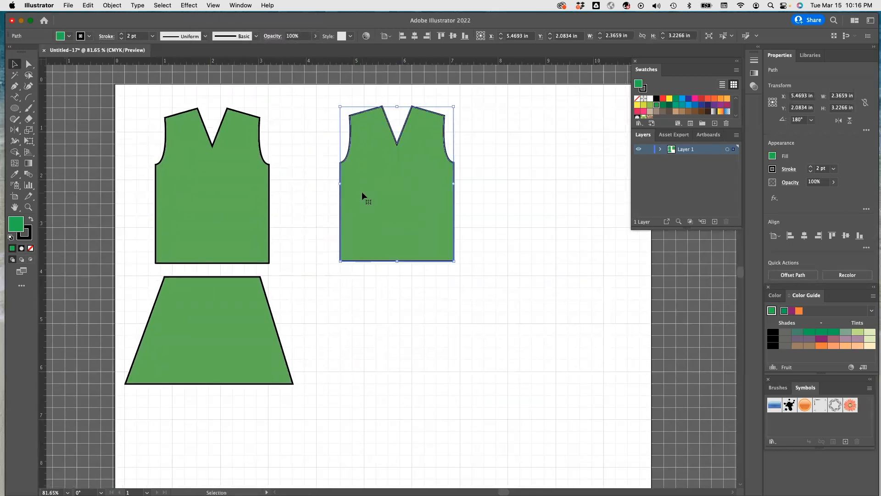
Extend Artboard 1 to the right to a width of about 16.72 in.
{"action": "key", "text": "shift+o"}
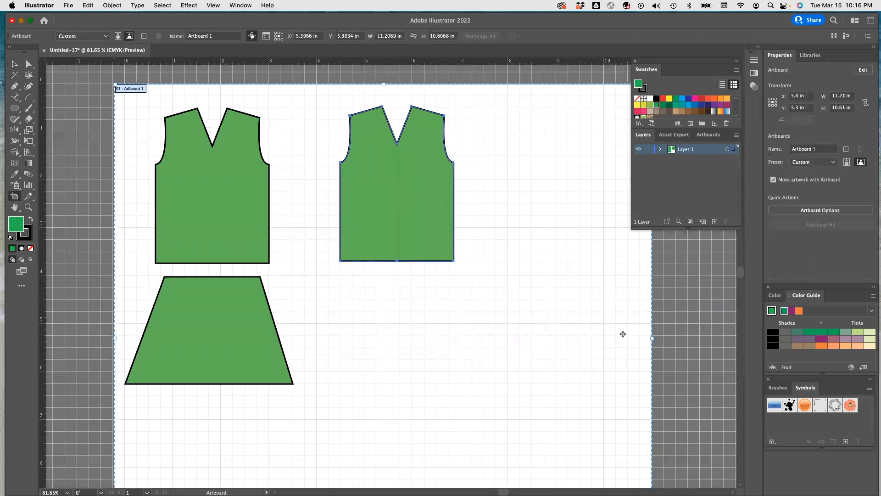
{"action": "left_click_drag", "start_coordinate": [651, 338], "coordinate": [741, 333]}
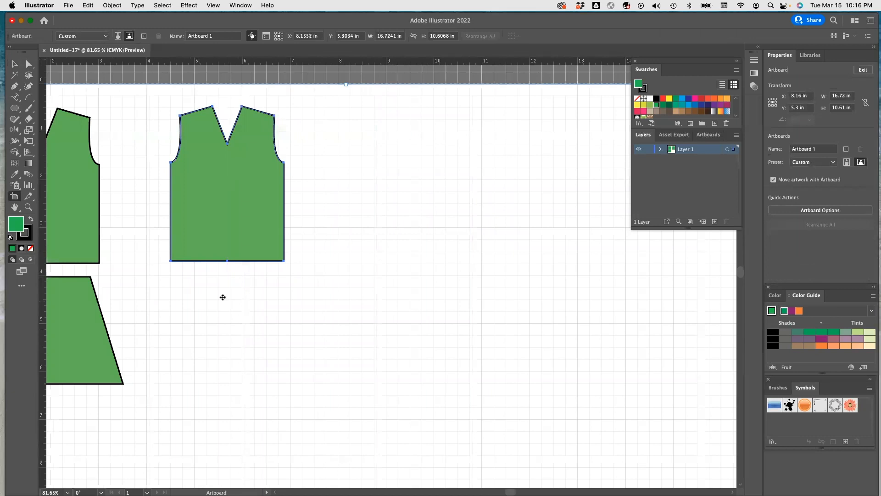
{"action": "scroll", "coordinate": [130, 318], "scroll_direction": "left", "scroll_amount": 6}
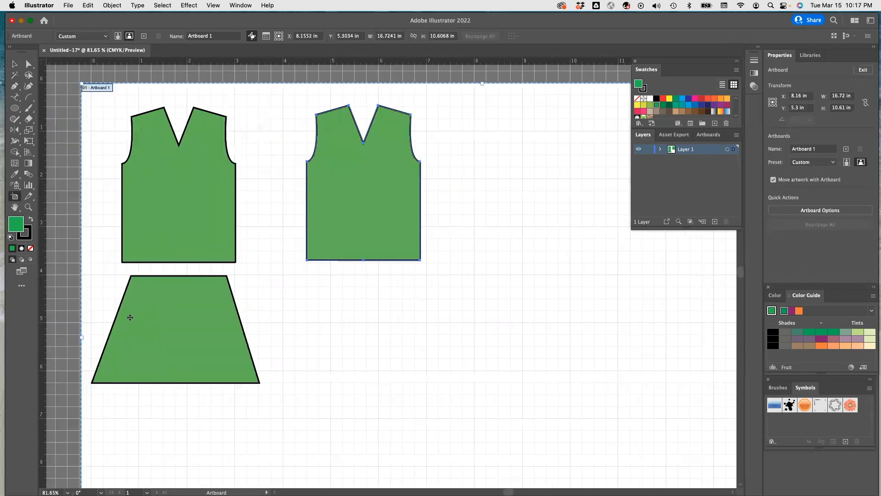
{"action": "scroll", "coordinate": [123, 317], "scroll_direction": "right", "scroll_amount": 2}
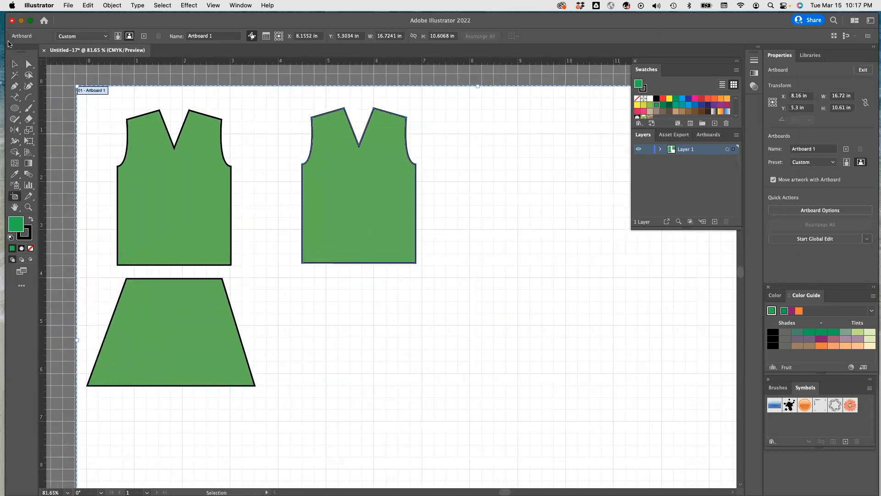
Move the skirt down to about Y 5.64 in and duplicate it three times to form a row of four skirts.
{"action": "key", "text": "v"}
{"action": "left_click_drag", "start_coordinate": [148, 358], "coordinate": [146, 376]}
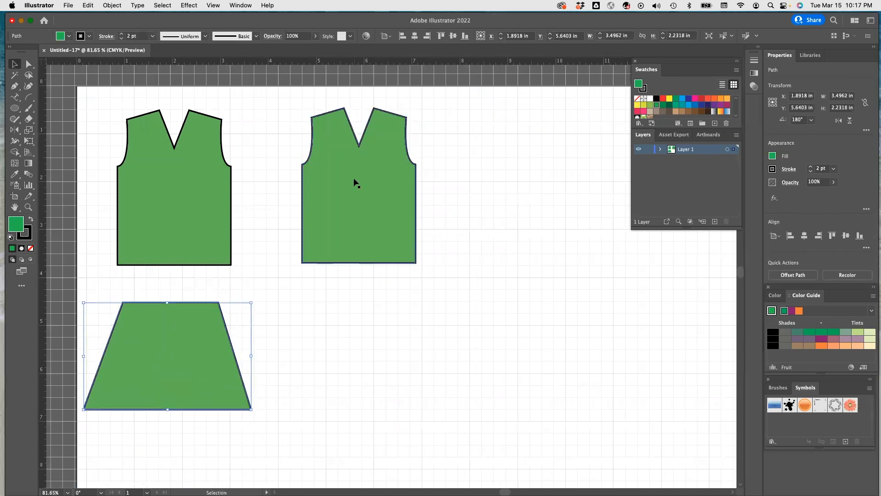
{"action": "left_click_drag", "start_coordinate": [173, 337], "coordinate": [559, 319], "text": "alt"}
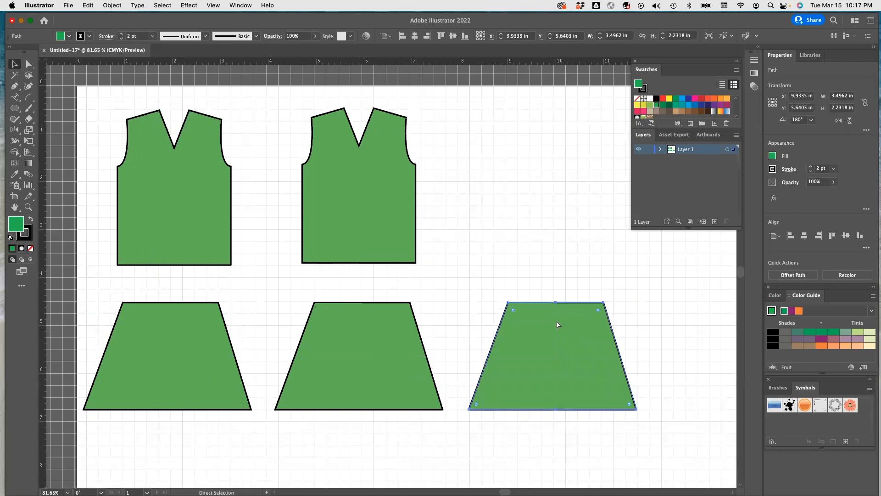
{"action": "key", "text": "super+v"}
{"action": "left_click_drag", "start_coordinate": [404, 285], "coordinate": [732, 359]}
Add two more bodice copies to make a row of four, and align the fourth skirt with its row at about X 13.93 in.
{"action": "left_click", "coordinate": [384, 218]}
{"action": "key", "text": "a"}
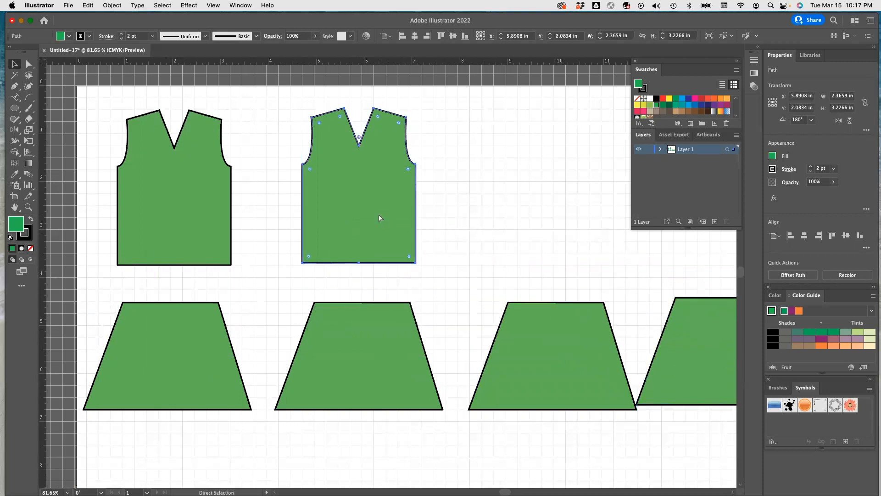
{"action": "left_click_drag", "start_coordinate": [360, 169], "coordinate": [553, 167], "text": "alt"}
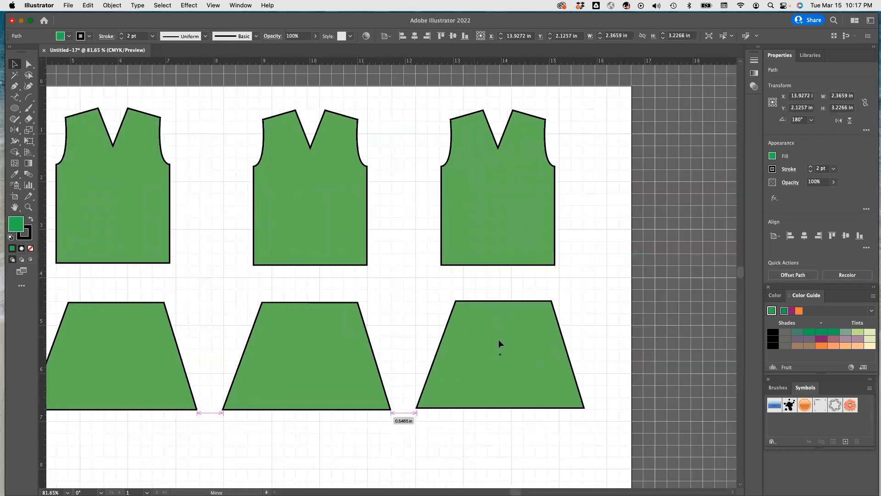
{"action": "left_click_drag", "start_coordinate": [498, 340], "coordinate": [495, 340]}
{"action": "scroll", "coordinate": [318, 335], "scroll_direction": "left", "scroll_amount": 5}
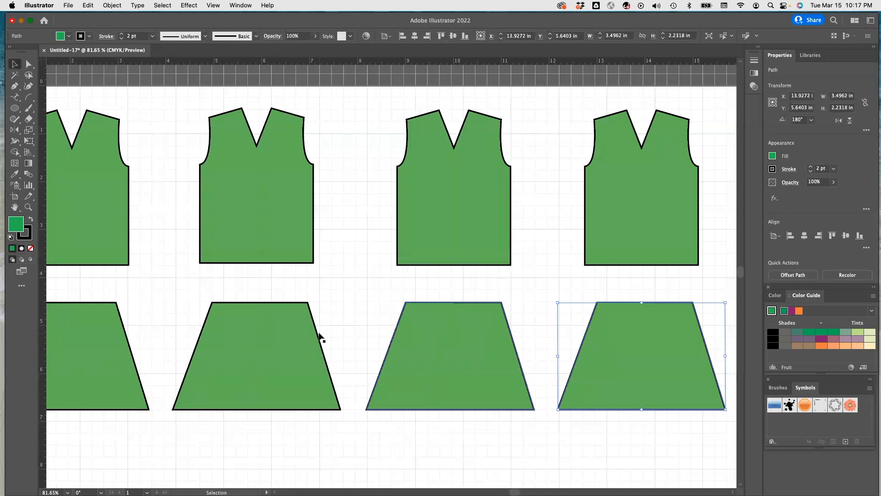
{"action": "scroll", "coordinate": [320, 336], "scroll_direction": "left", "scroll_amount": 4}
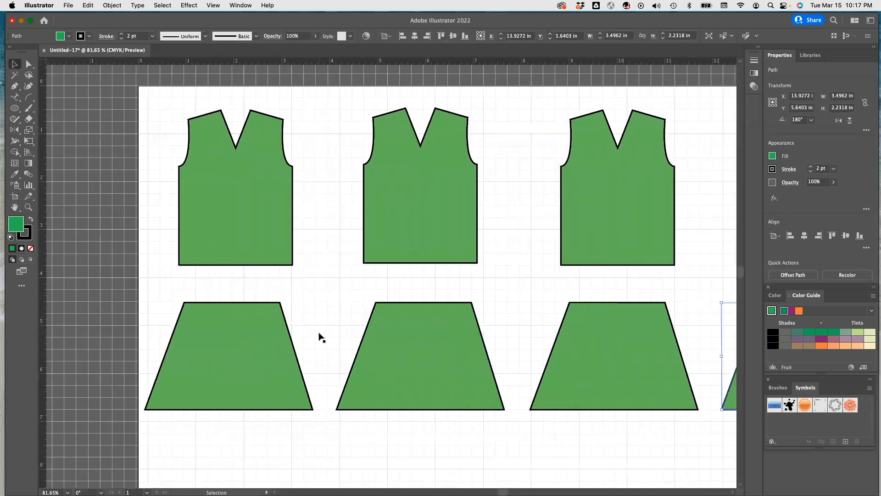
Widen the second bodice's V-neckline and pull its outer shoulder points outward, the right one to about X 7.35 in, Y 0.63 in.
{"action": "left_click", "coordinate": [421, 154]}
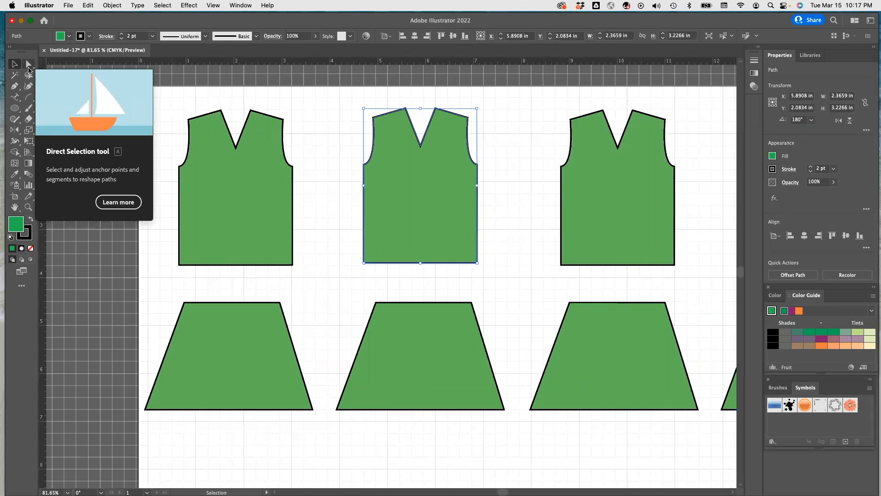
{"action": "left_click", "coordinate": [29, 67]}
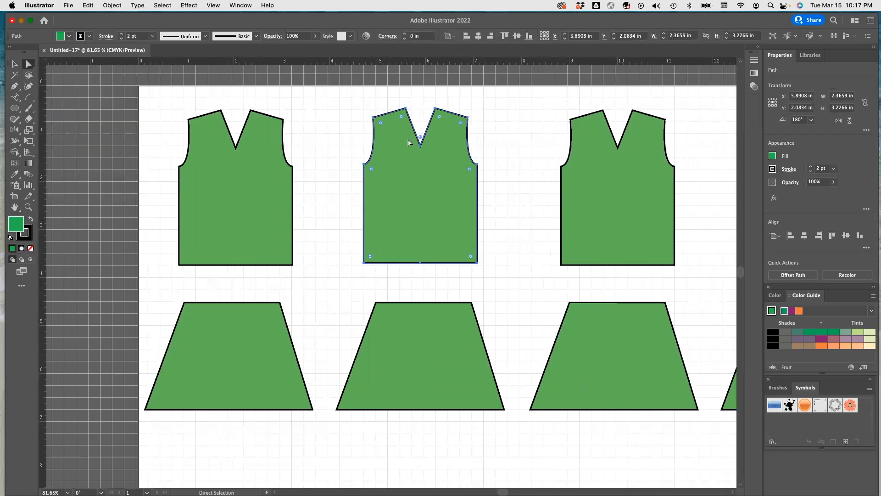
{"action": "left_click", "coordinate": [421, 148]}
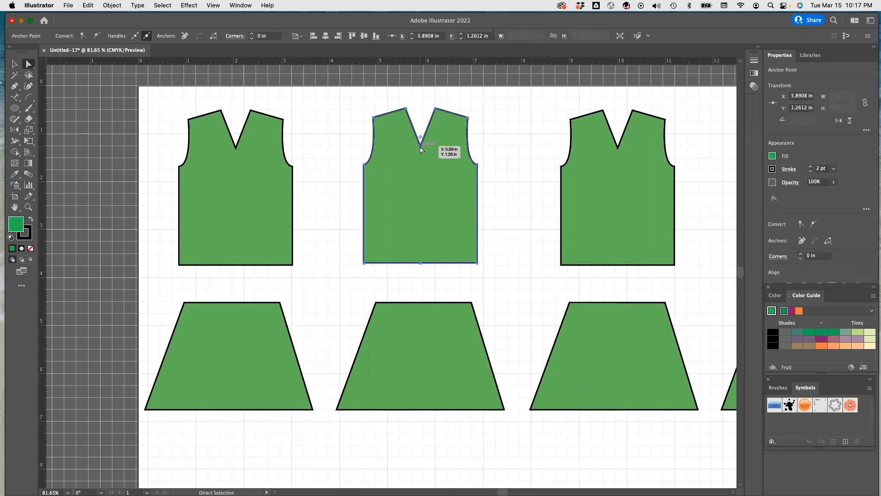
{"action": "left_click_drag", "start_coordinate": [468, 119], "coordinate": [500, 120]}
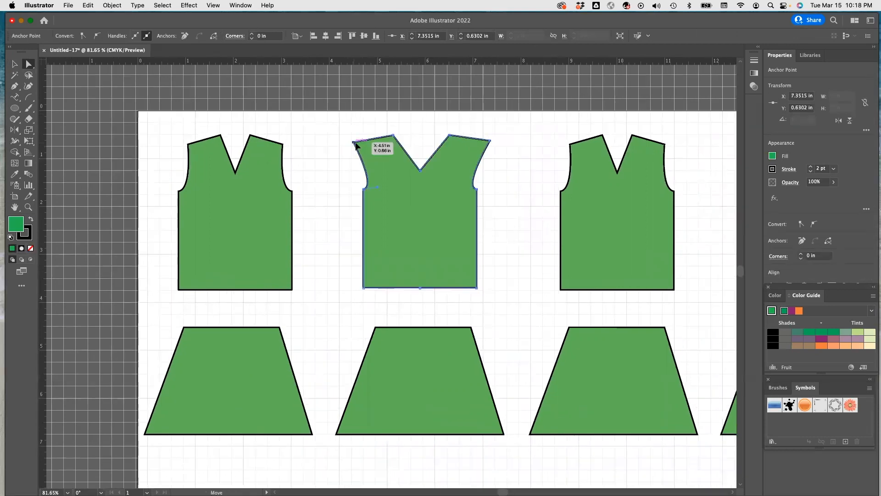
Remove the second bodice's shoulders by collapsing the left outer point onto the neck peak and deleting the right outer anchor point.
{"action": "left_click_drag", "start_coordinate": [356, 142], "coordinate": [392, 143]}
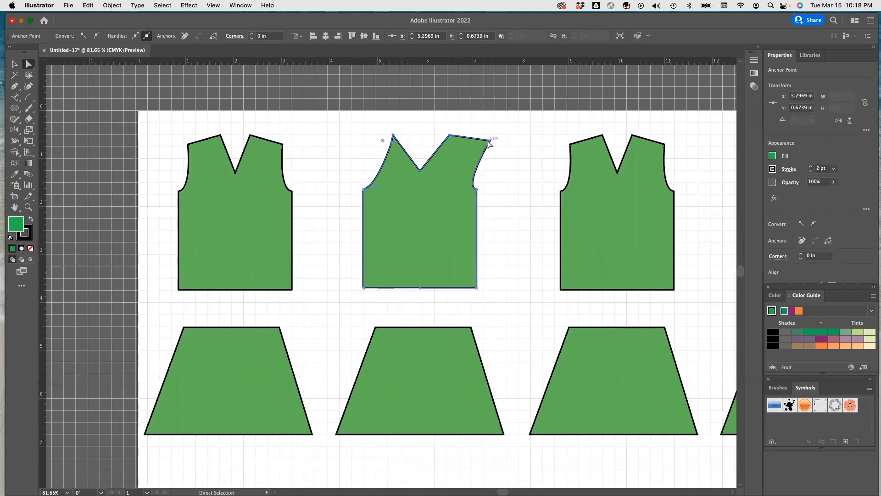
{"action": "left_click_drag", "start_coordinate": [489, 143], "coordinate": [483, 143]}
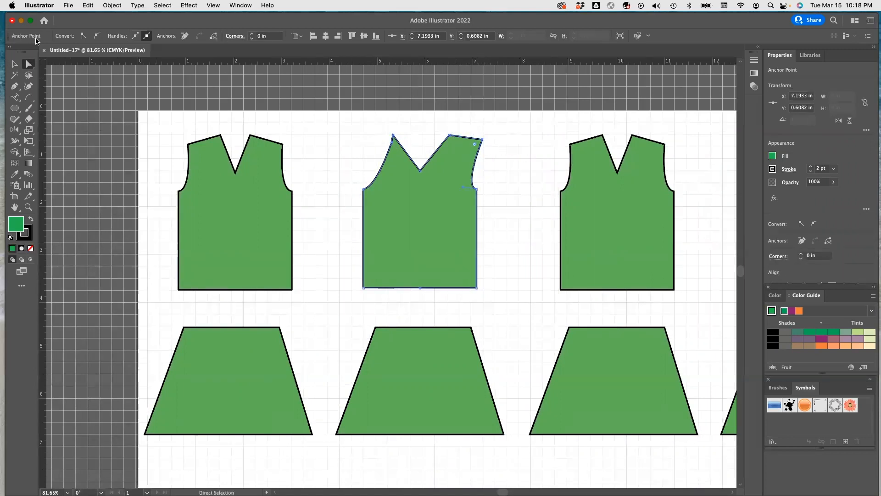
{"action": "left_click_drag", "start_coordinate": [16, 86], "coordinate": [45, 112]}
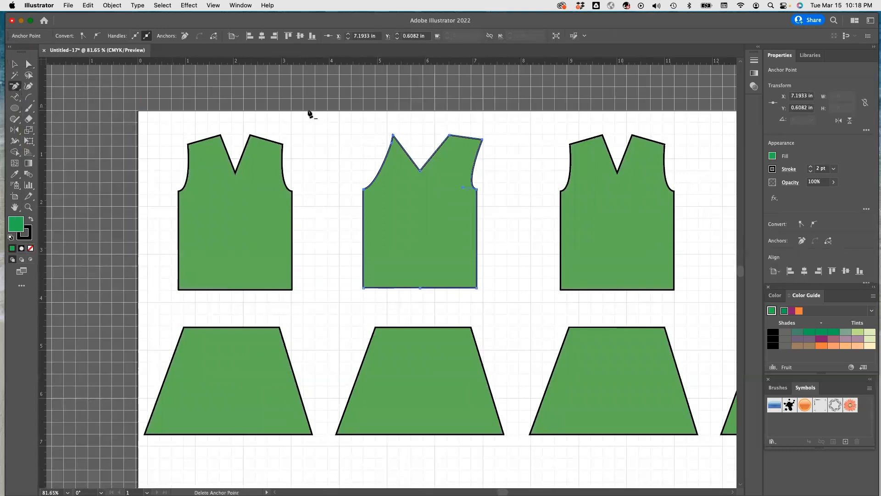
{"action": "left_click", "coordinate": [482, 140]}
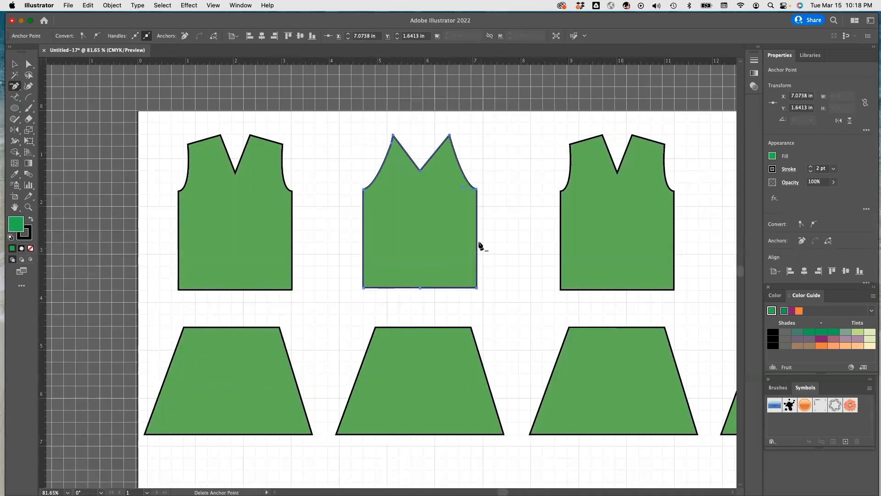
Give the second skirt a slanted hem: move its lower-right corner to about X 7.98 in, Y 7.85 in, and delete the middle hem anchor.
{"action": "scroll", "coordinate": [504, 249], "scroll_direction": "down", "scroll_amount": 2}
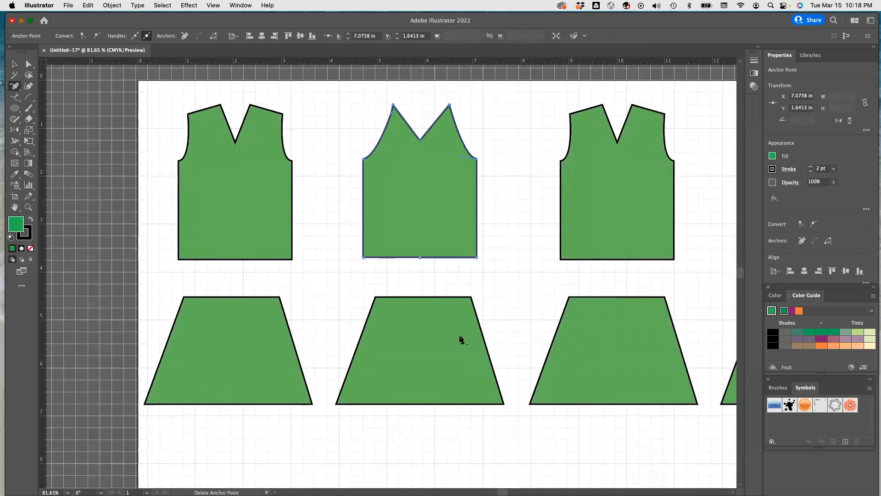
{"action": "left_click", "coordinate": [28, 65]}
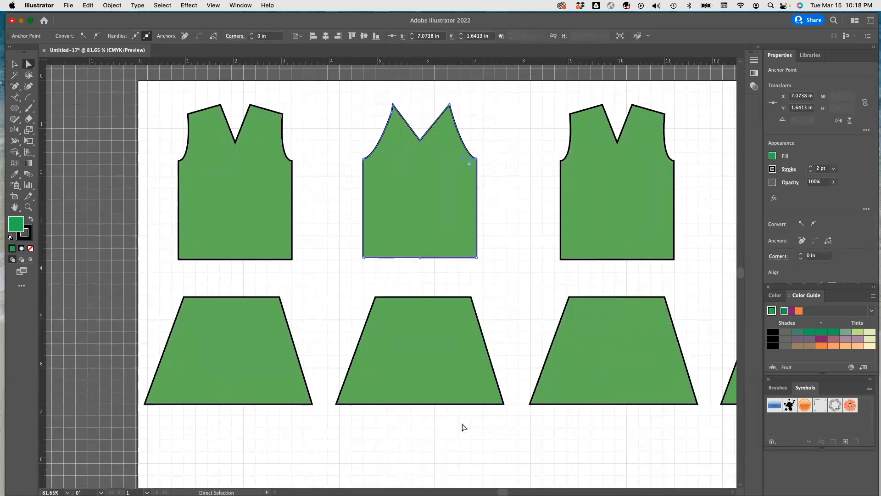
{"action": "left_click", "coordinate": [499, 402]}
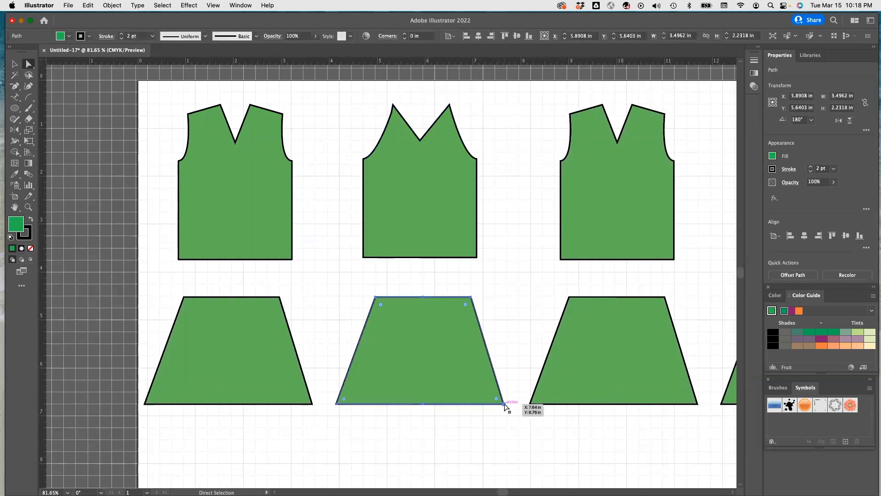
{"action": "left_click_drag", "start_coordinate": [504, 404], "coordinate": [520, 456]}
{"action": "left_click", "coordinate": [503, 404]}
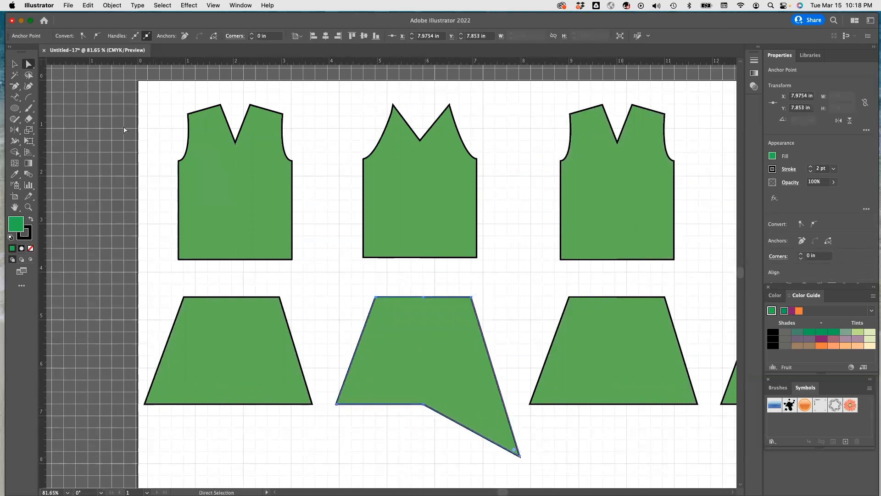
{"action": "left_click", "coordinate": [14, 85]}
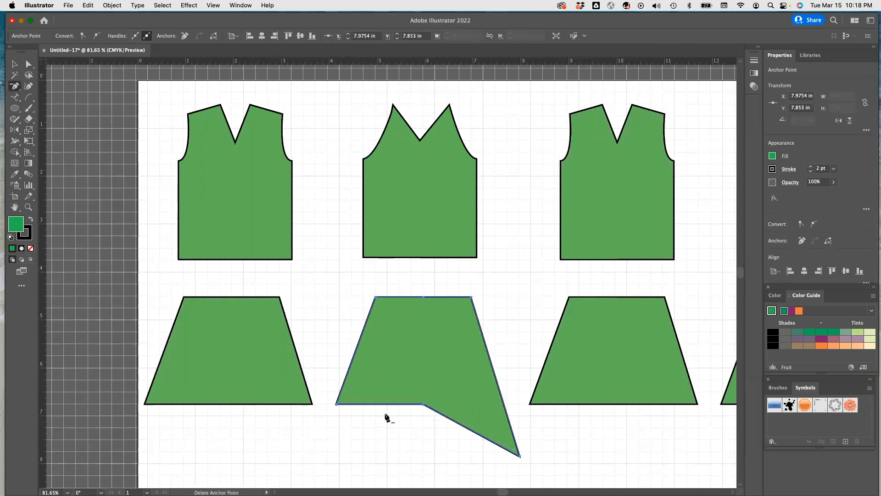
{"action": "left_click", "coordinate": [422, 404]}
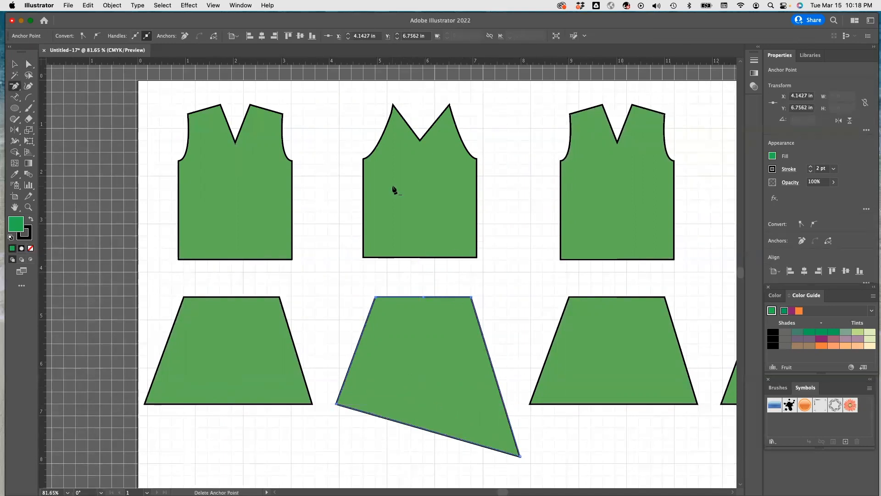
Add a waist anchor to each side of the second bodice and pull them inward to about X 4.86 in and X 6.94 in.
{"action": "left_click", "coordinate": [17, 87]}
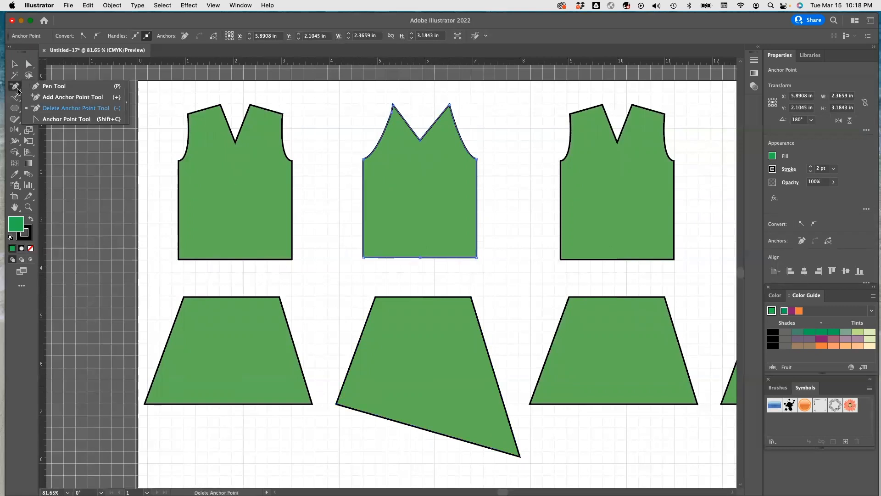
{"action": "left_click", "coordinate": [69, 97]}
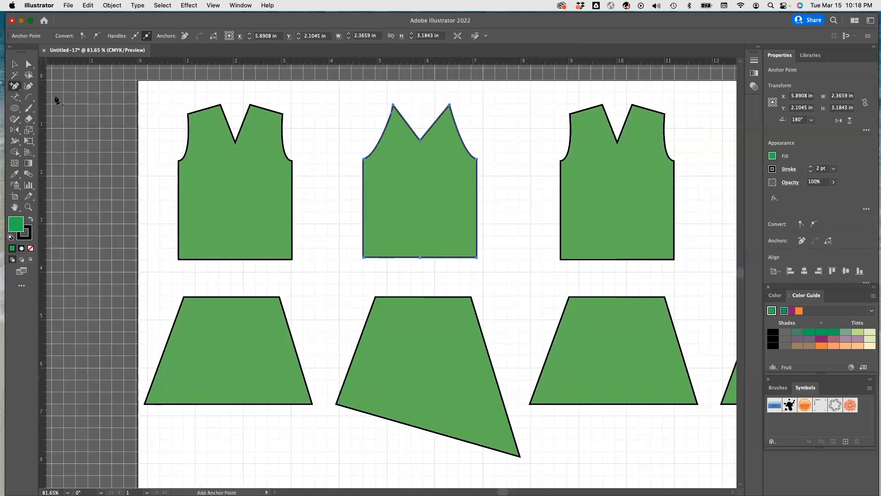
{"action": "left_click", "coordinate": [363, 204]}
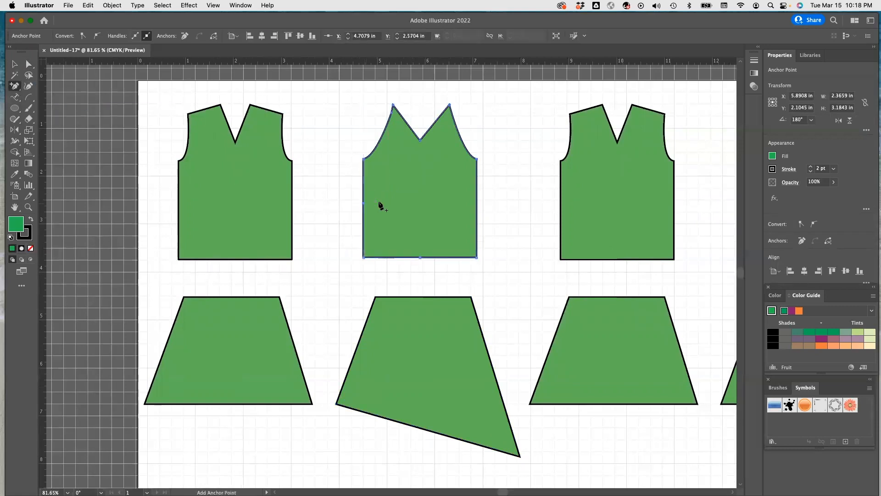
{"action": "left_click", "coordinate": [477, 203]}
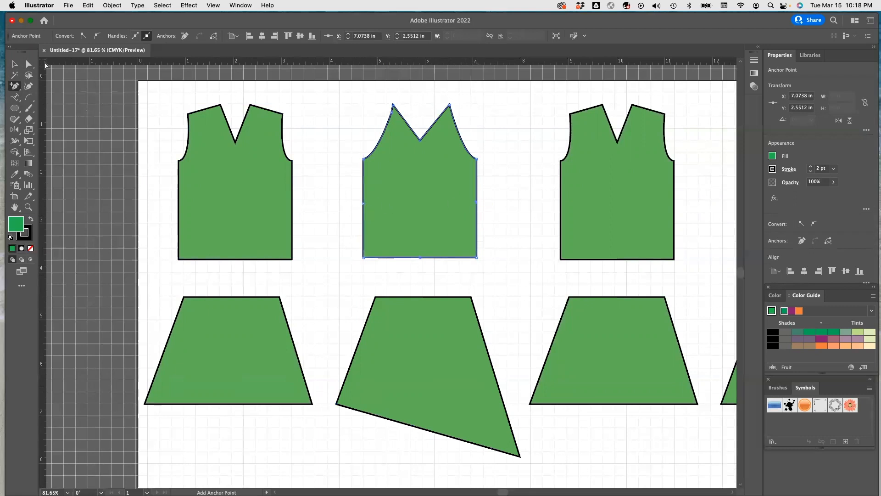
{"action": "left_click", "coordinate": [29, 64]}
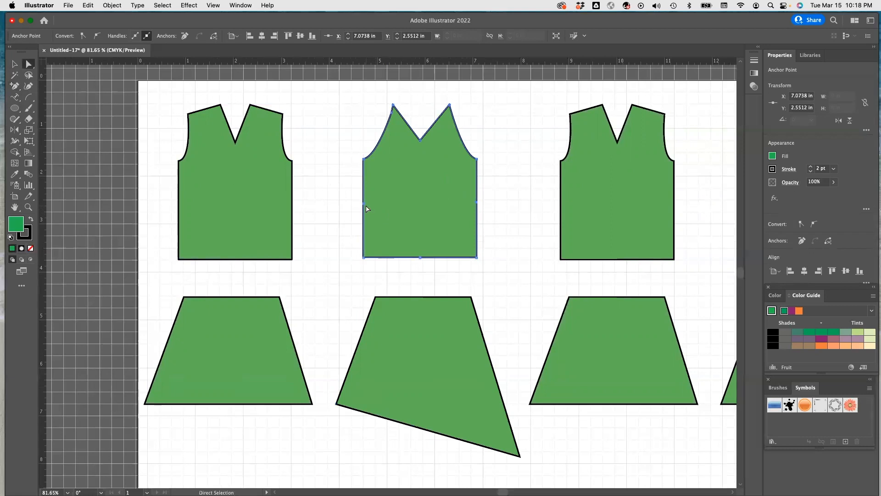
{"action": "left_click_drag", "start_coordinate": [363, 204], "coordinate": [370, 204]}
{"action": "left_click_drag", "start_coordinate": [476, 202], "coordinate": [471, 204]}
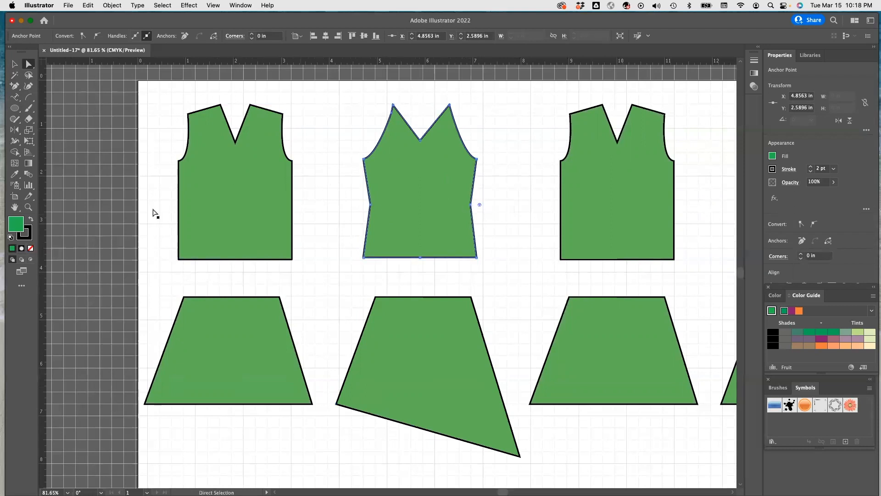
Convert both waist corners of the second bodice to slightly rounded points with the Anchor Point tool.
{"action": "left_click_drag", "start_coordinate": [14, 85], "coordinate": [59, 123]}
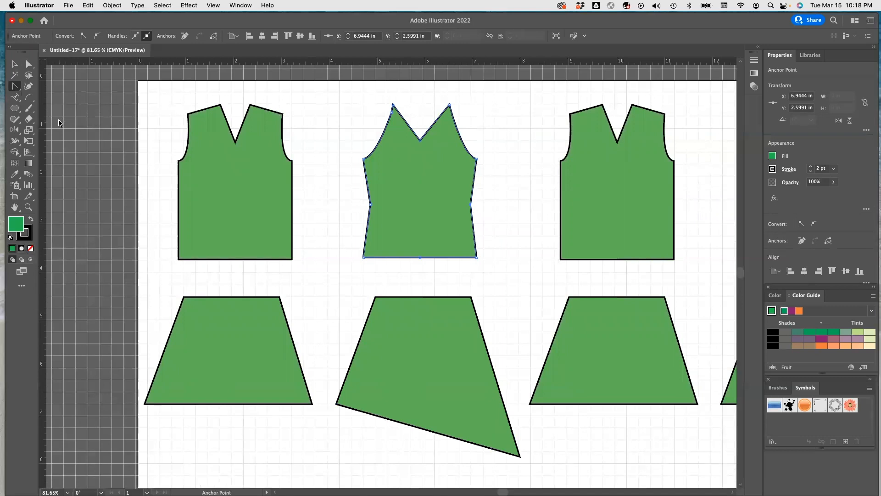
{"action": "mouse_move", "coordinate": [371, 203]}
{"action": "left_mouse_down"}
{"action": "mouse_move", "coordinate": [370, 214]}
{"action": "mouse_move", "coordinate": [370, 205]}
{"action": "left_mouse_up"}
{"action": "left_click_drag", "start_coordinate": [469, 203], "coordinate": [470, 210]}
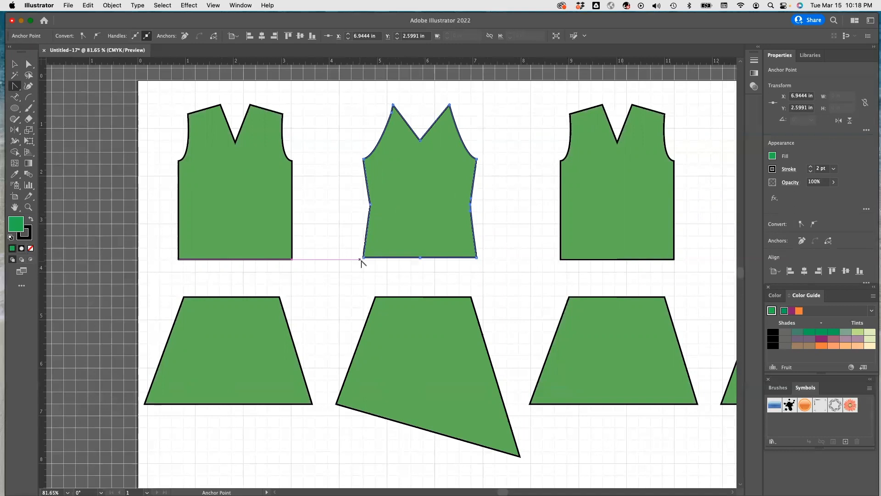
Curve the second bodice's hem by smoothing its middle anchor point and lowering it to about Y 3.83 in.
{"action": "mouse_move", "coordinate": [420, 259]}
{"action": "left_mouse_down"}
{"action": "mouse_move", "coordinate": [426, 261]}
{"action": "mouse_move", "coordinate": [406, 261]}
{"action": "left_mouse_up"}
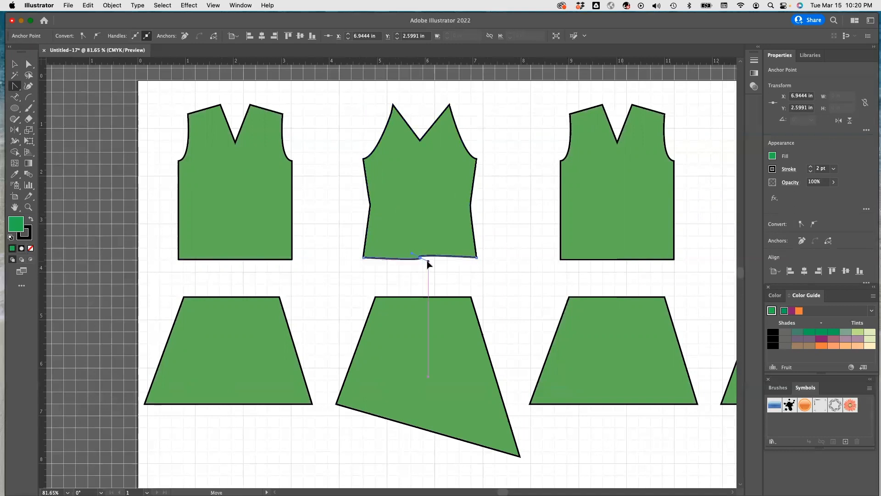
{"action": "left_click", "coordinate": [405, 258]}
{"action": "left_click", "coordinate": [28, 64]}
{"action": "left_click_drag", "start_coordinate": [419, 257], "coordinate": [418, 265]}
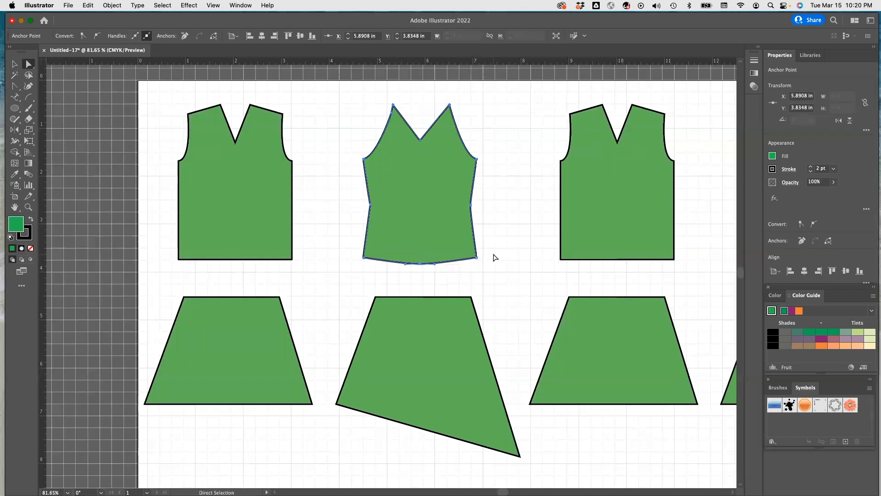
Turn the third bodice's V-neck into a rounded scoop by pulling horizontal curve handles from its lowest neckline point.
{"action": "scroll", "coordinate": [533, 257], "scroll_direction": "right", "scroll_amount": 5}
{"action": "scroll", "coordinate": [534, 257], "scroll_direction": "right", "scroll_amount": 4}
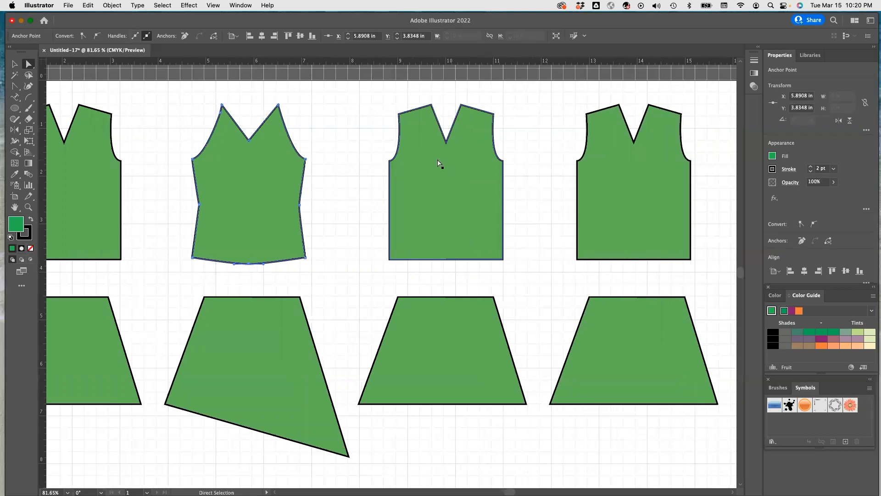
{"action": "scroll", "coordinate": [440, 169], "scroll_direction": "right", "scroll_amount": 1}
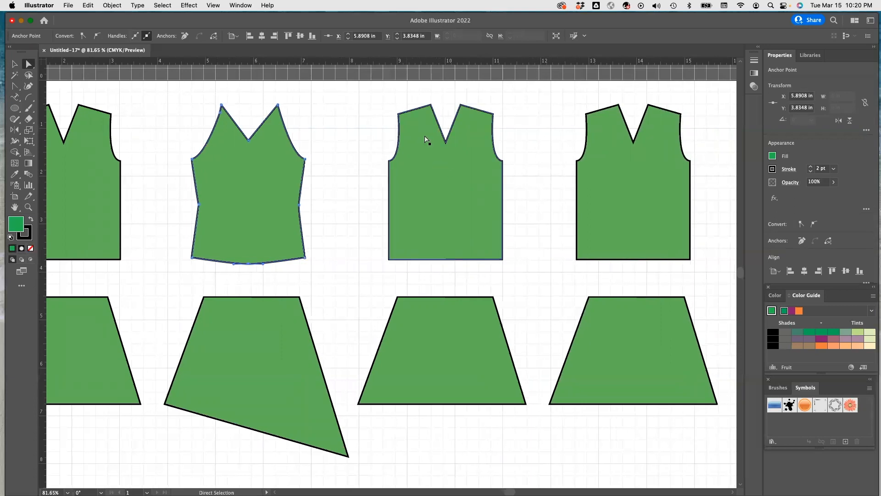
{"action": "left_click", "coordinate": [15, 86]}
{"action": "left_click", "coordinate": [445, 141]}
{"action": "left_click_drag", "start_coordinate": [445, 142], "coordinate": [468, 142]}
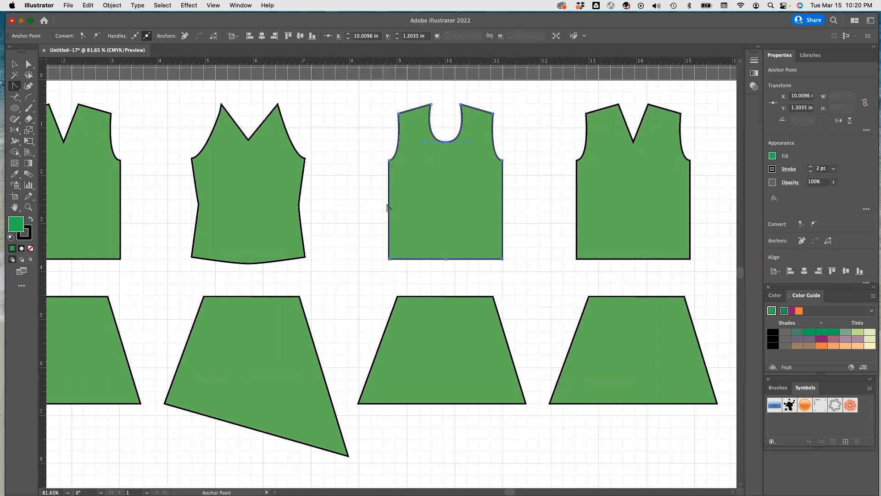
Widen the third bodice's scoop neckline by moving both neck points outward, the right one to about X 10.54 in, Y 0.58 in.
{"action": "left_click_drag", "start_coordinate": [429, 105], "coordinate": [434, 108]}
{"action": "left_click", "coordinate": [28, 64]}
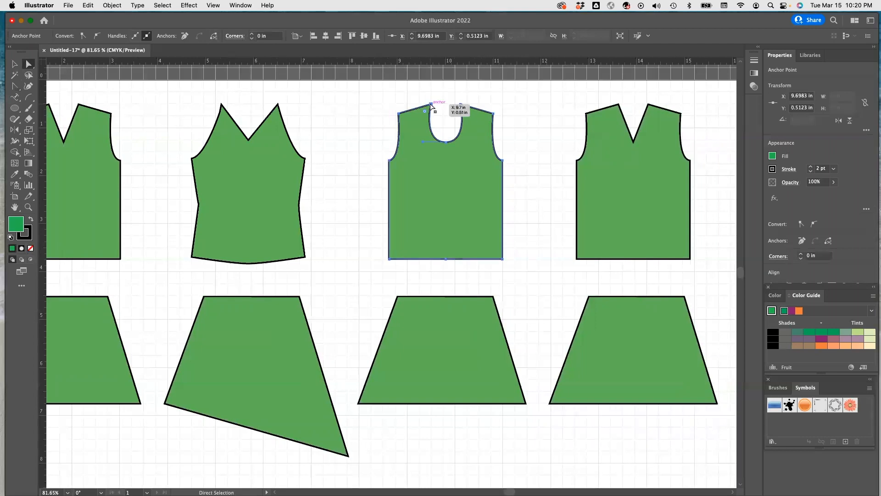
{"action": "left_click_drag", "start_coordinate": [431, 105], "coordinate": [472, 109]}
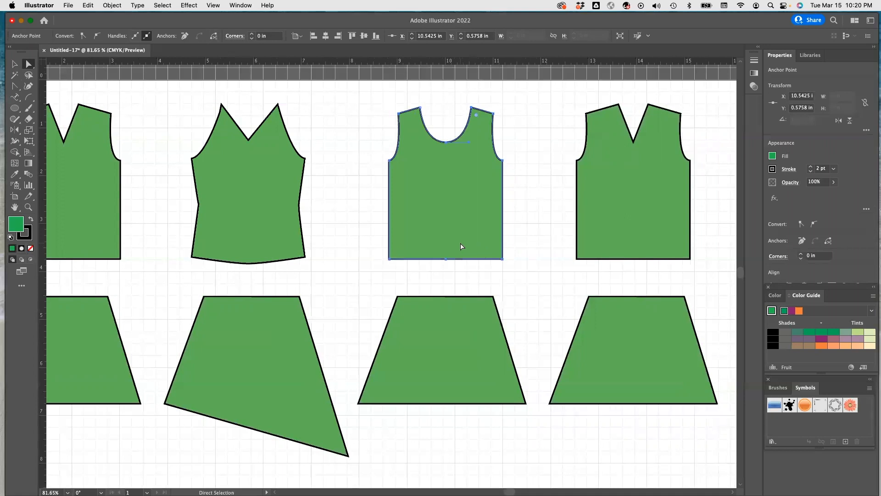
Narrow and lengthen the third skirt by moving both hem corners inward and down, and lower the middle hem point to about Y 7.54 in.
{"action": "scroll", "coordinate": [449, 239], "scroll_direction": "down", "scroll_amount": 5}
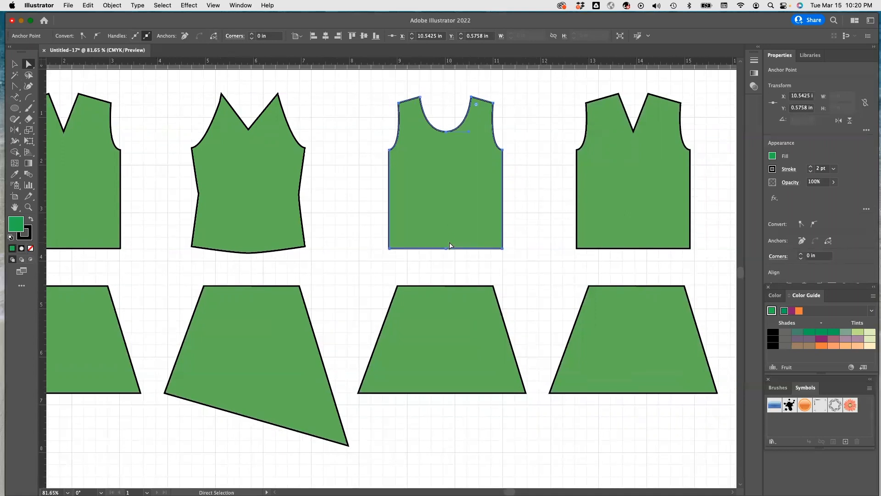
{"action": "scroll", "coordinate": [440, 338], "scroll_direction": "right", "scroll_amount": 1}
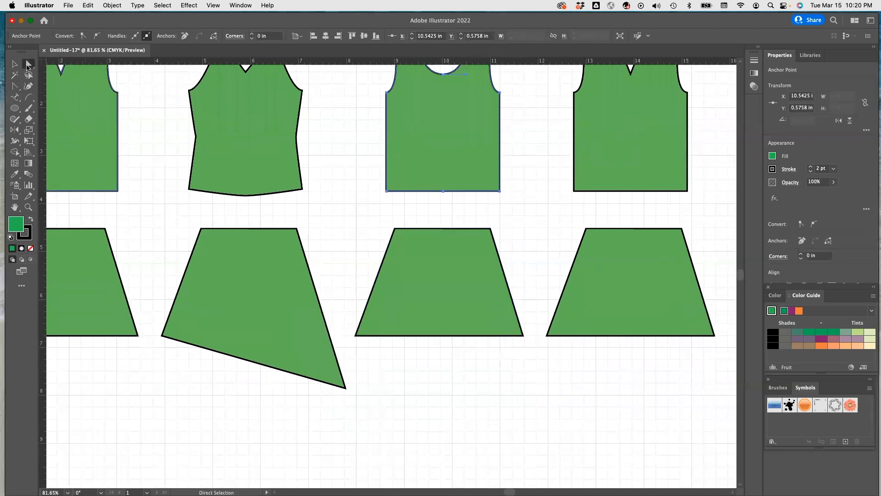
{"action": "left_click_drag", "start_coordinate": [358, 339], "coordinate": [383, 368]}
{"action": "left_click_drag", "start_coordinate": [523, 338], "coordinate": [500, 364]}
{"action": "left_click_drag", "start_coordinate": [442, 336], "coordinate": [435, 375]}
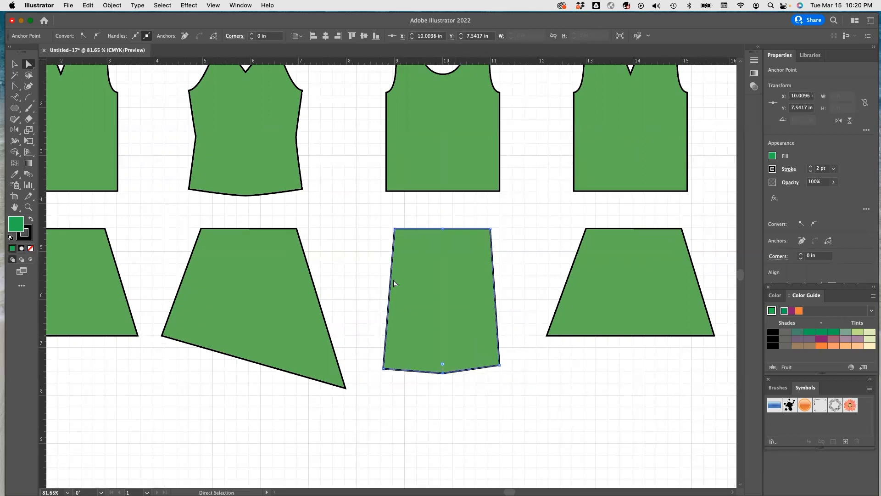
Draw an open short-sleeve outline with the Pen tool on the fourth bodice, from its right shoulder point to the underarm at about X 15.11 in, Y 1.68 in.
{"action": "scroll", "coordinate": [394, 282], "scroll_direction": "right", "scroll_amount": 5}
{"action": "scroll", "coordinate": [393, 281], "scroll_direction": "up", "scroll_amount": 1}
{"action": "scroll", "coordinate": [398, 237], "scroll_direction": "up", "scroll_amount": 1}
{"action": "scroll", "coordinate": [385, 257], "scroll_direction": "up", "scroll_amount": 2}
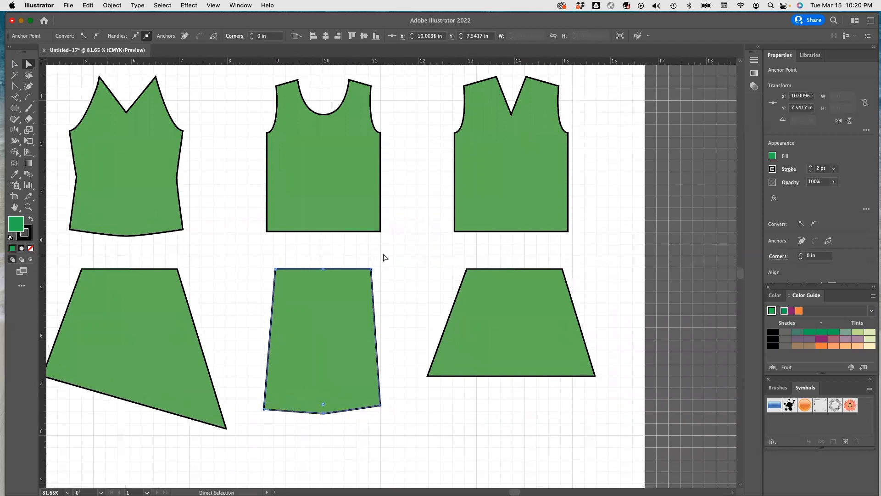
{"action": "scroll", "coordinate": [489, 216], "scroll_direction": "right", "scroll_amount": 1}
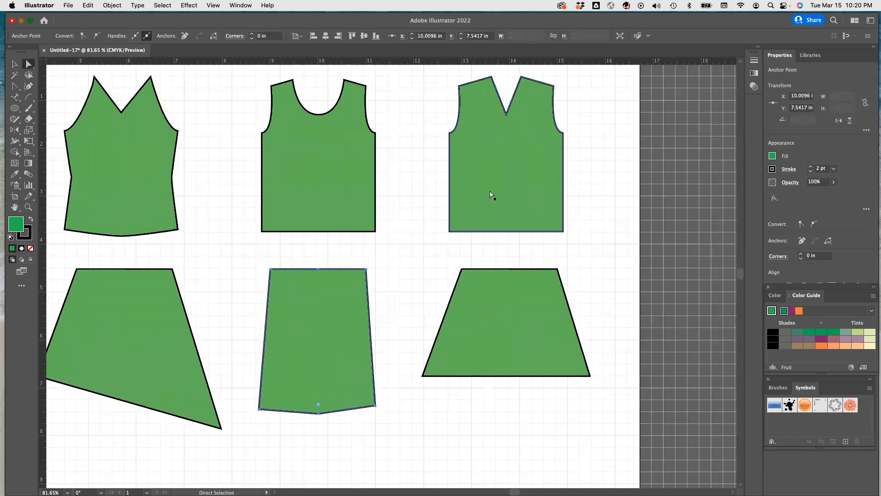
{"action": "scroll", "coordinate": [362, 201], "scroll_direction": "right", "scroll_amount": 5}
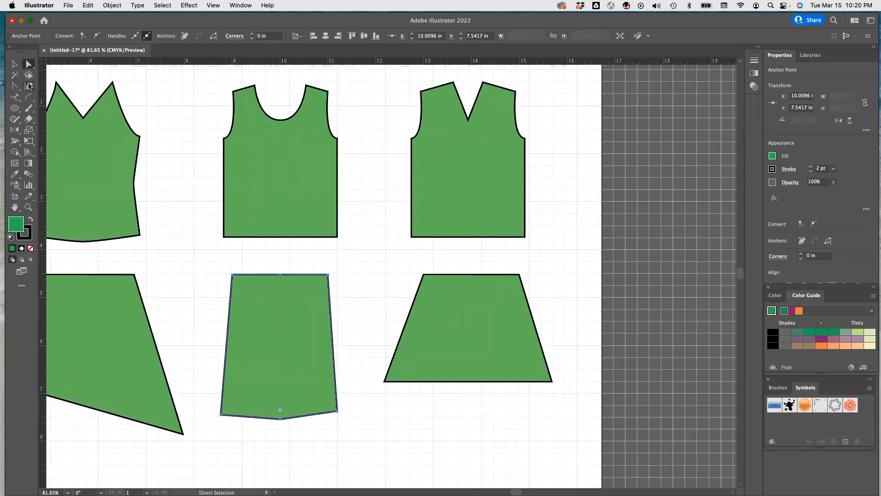
{"action": "left_click", "coordinate": [433, 134]}
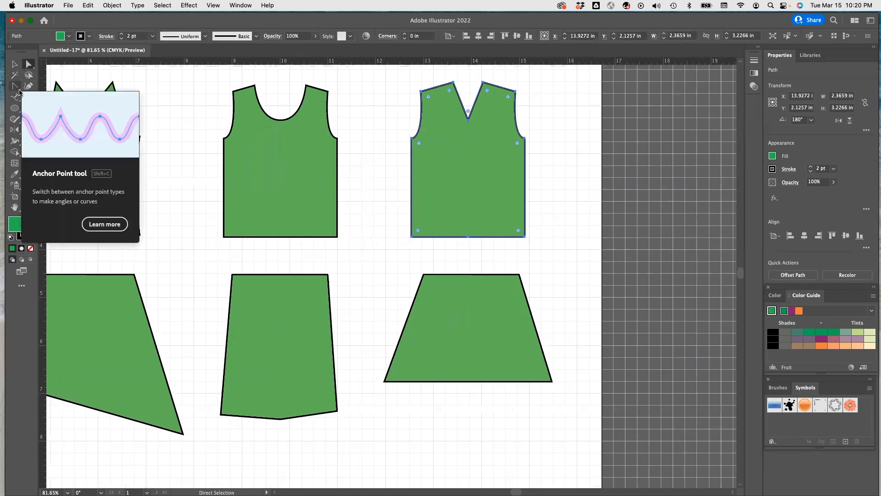
{"action": "left_click", "coordinate": [18, 90]}
{"action": "left_click", "coordinate": [46, 86]}
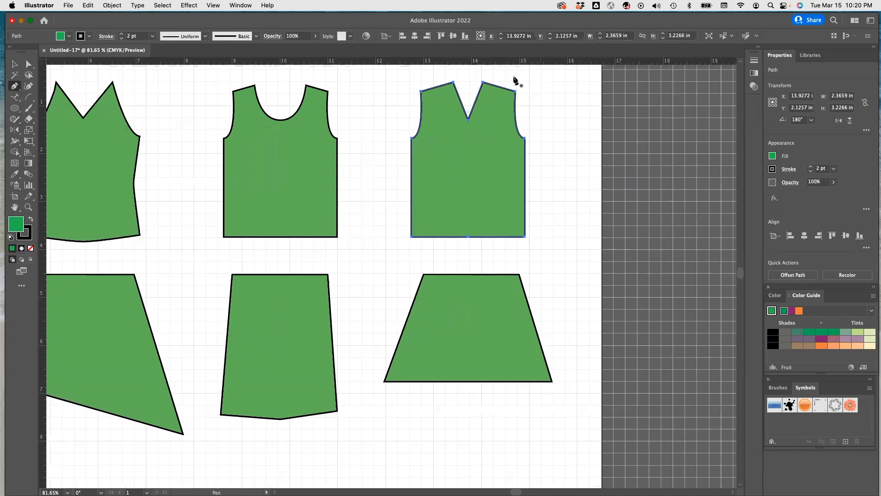
{"action": "left_click", "coordinate": [517, 91]}
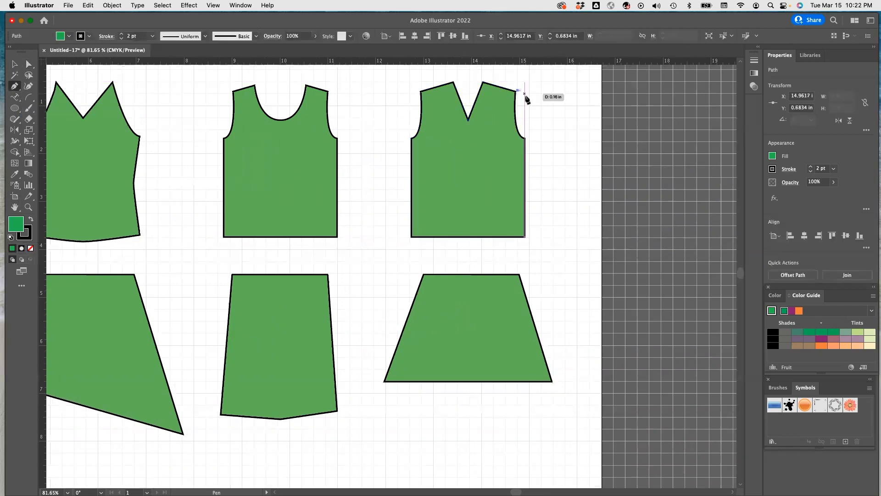
{"action": "left_click", "coordinate": [556, 120]}
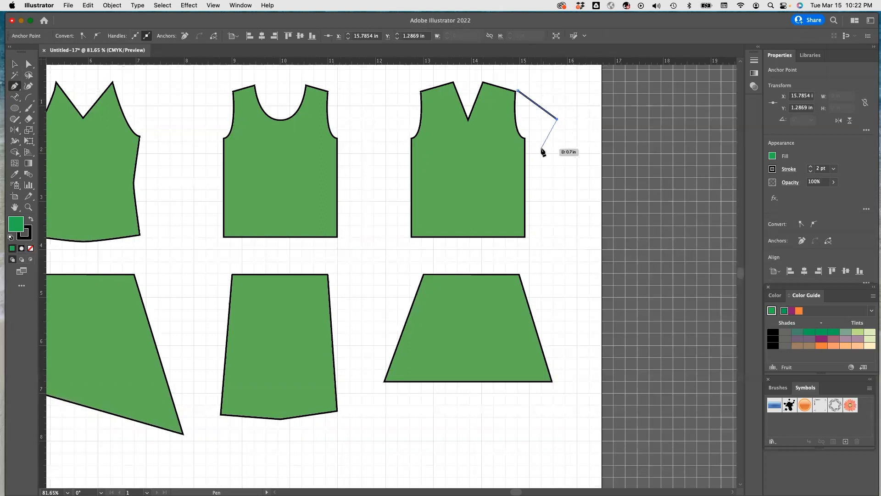
{"action": "left_click", "coordinate": [537, 148]}
{"action": "left_click", "coordinate": [525, 138]}
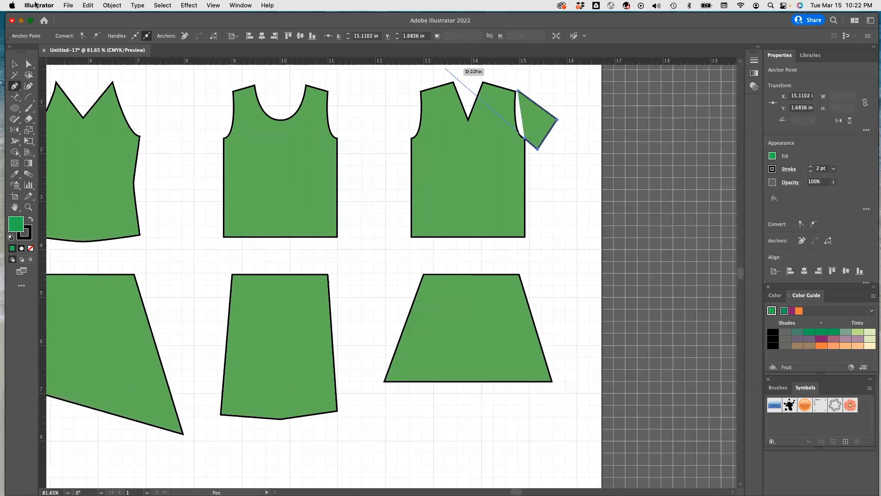
Move the sleeve's top point onto the bodice shoulder at about X 14.92 in, Y 0.71 in, and set the sleeve's fill to none.
{"action": "left_click", "coordinate": [29, 63]}
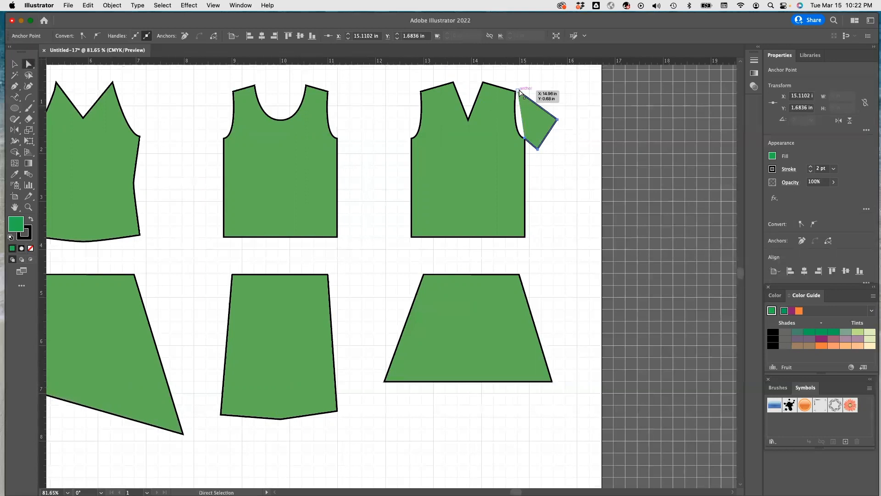
{"action": "mouse_move", "coordinate": [518, 92]}
{"action": "left_mouse_down"}
{"action": "mouse_move", "coordinate": [525, 96]}
{"action": "mouse_move", "coordinate": [517, 93]}
{"action": "left_mouse_up"}
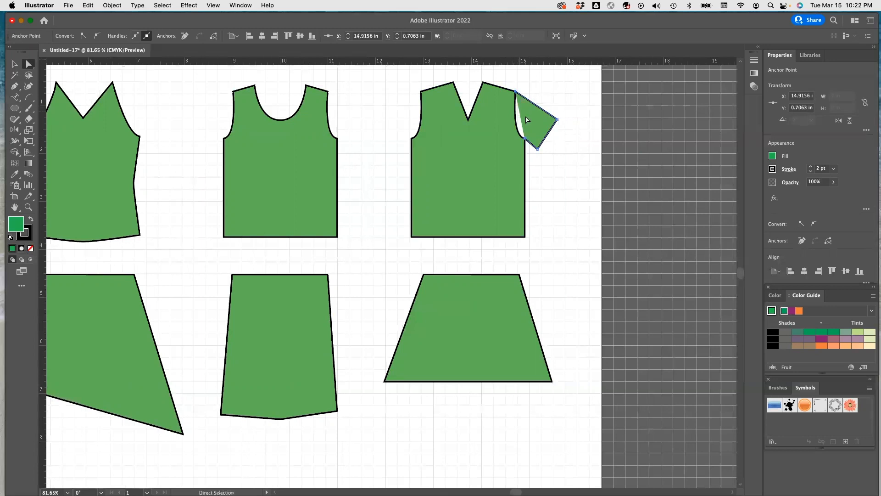
{"action": "left_click", "coordinate": [69, 36]}
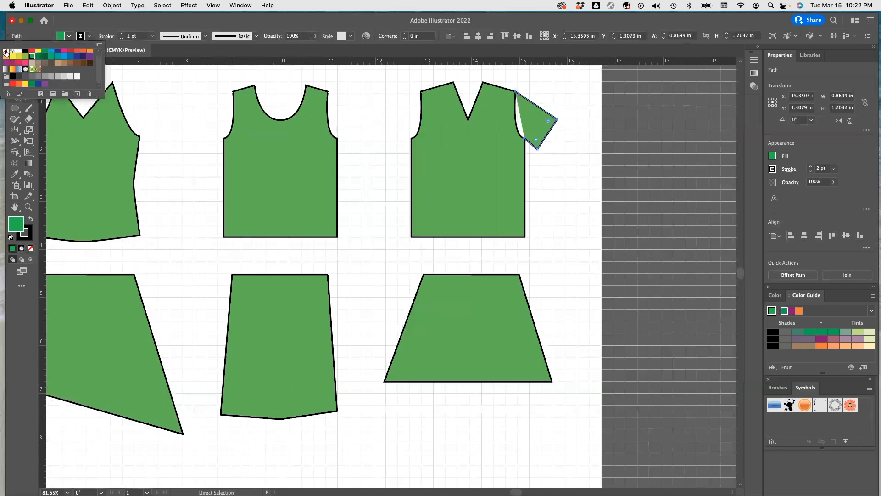
{"action": "left_click", "coordinate": [6, 52]}
{"action": "key", "text": "v"}
{"action": "left_click", "coordinate": [527, 127]}
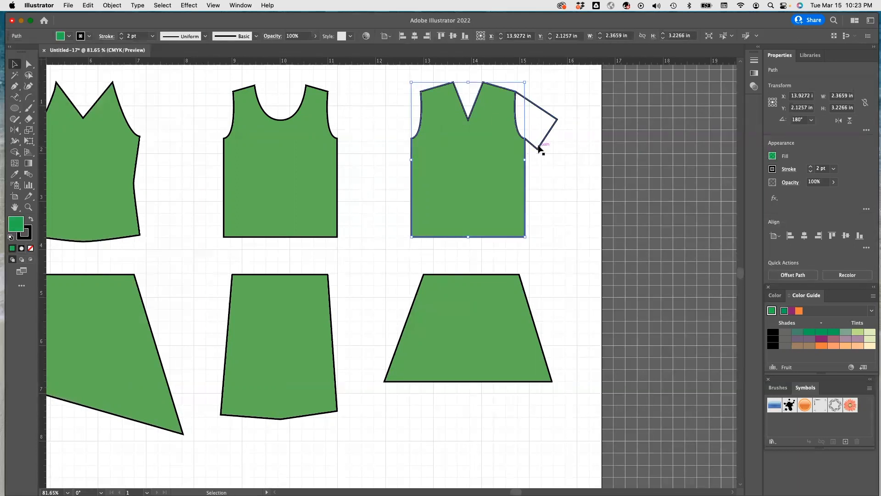
{"action": "left_click", "coordinate": [549, 179]}
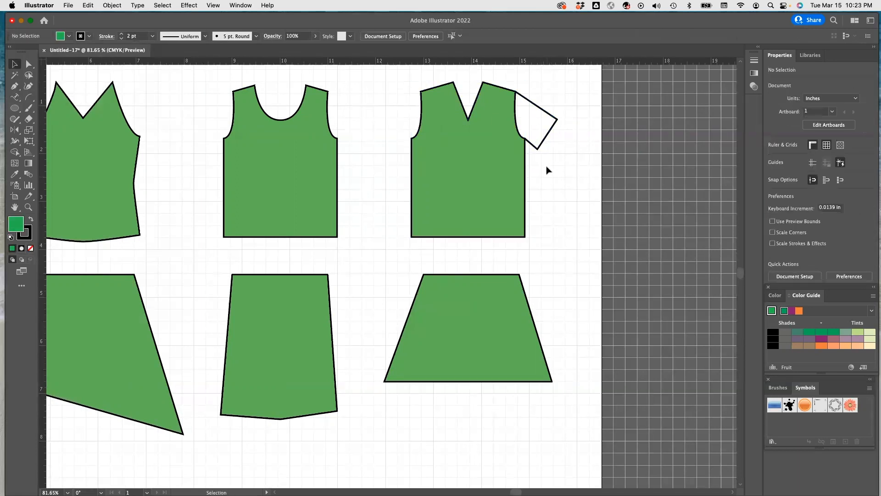
{"action": "left_click", "coordinate": [28, 64]}
{"action": "left_click", "coordinate": [539, 107]}
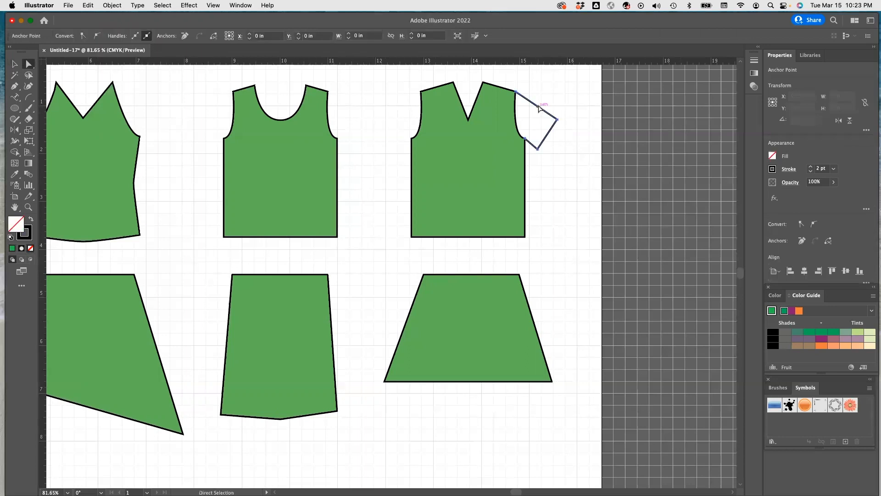
{"action": "key", "text": "super"}
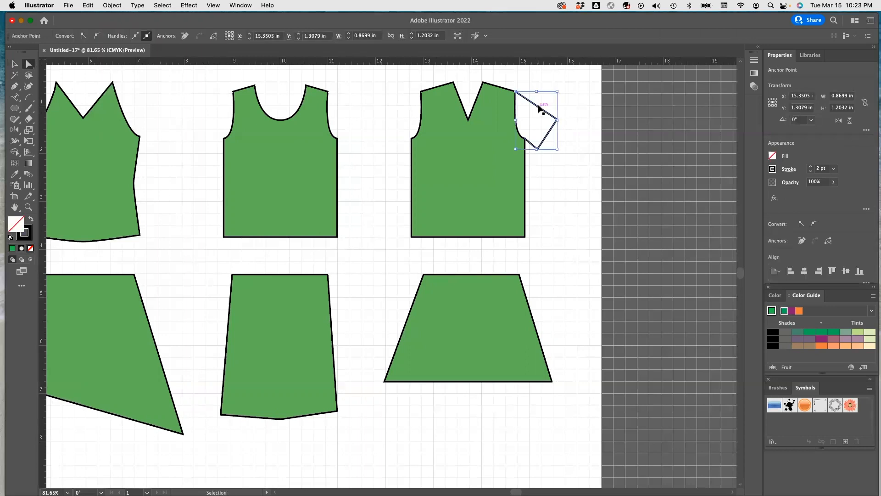
{"action": "key", "text": "super+v"}
{"action": "key", "text": "super+z"}
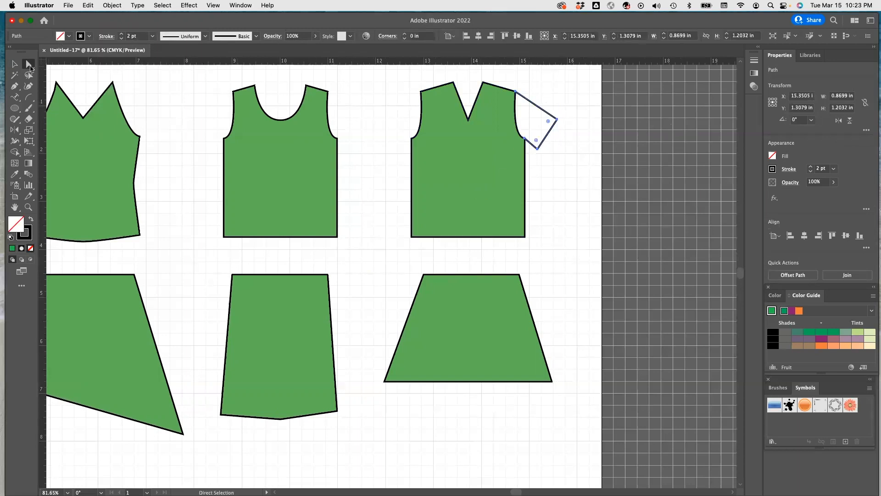
Copy the whole sleeve outline and paste a duplicate of it.
{"action": "left_click", "coordinate": [14, 64]}
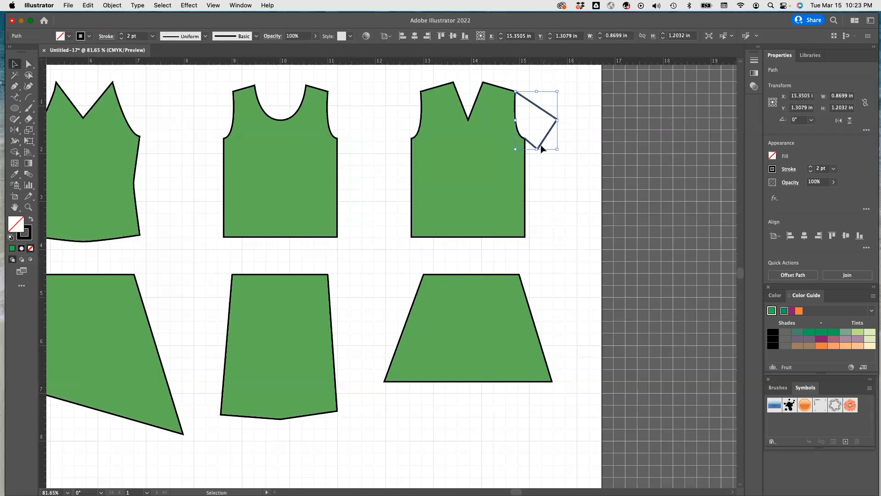
{"action": "left_click", "coordinate": [535, 108]}
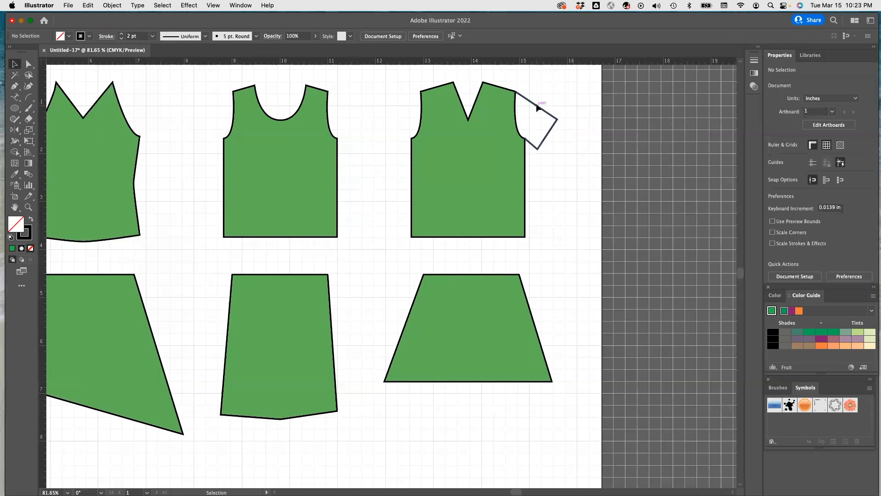
{"action": "key", "text": "a"}
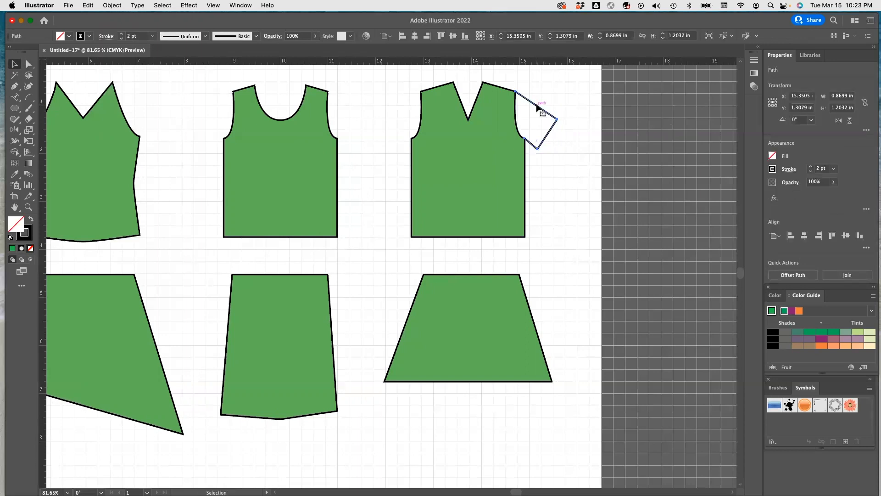
{"action": "key", "text": "super+v"}
{"action": "key", "text": "v"}
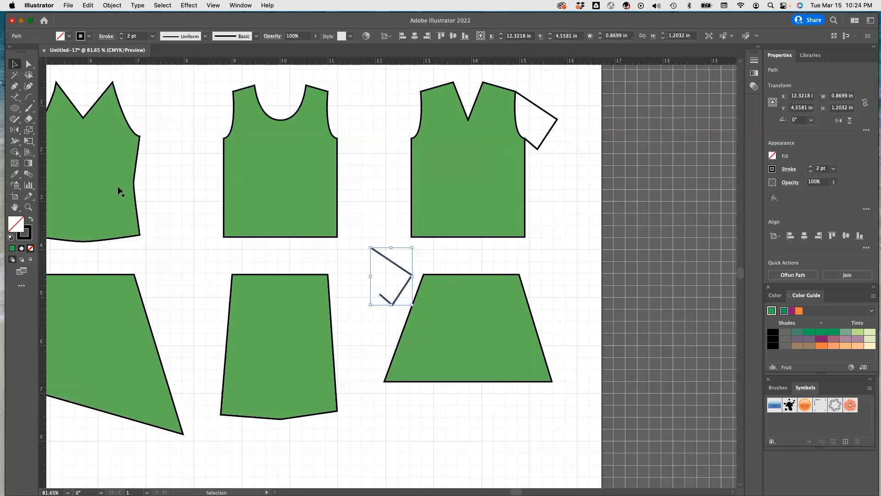
Reflect the pasted sleeve across the vertical axis and place it against the fourth bodice's left armhole at about X 12.51 in, Y 1.31 in.
{"action": "left_click", "coordinate": [15, 130]}
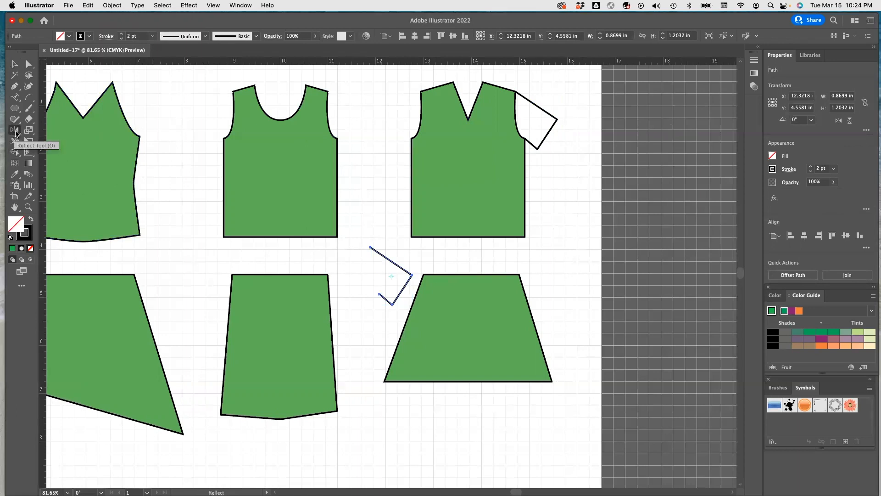
{"action": "double_click", "coordinate": [15, 132]}
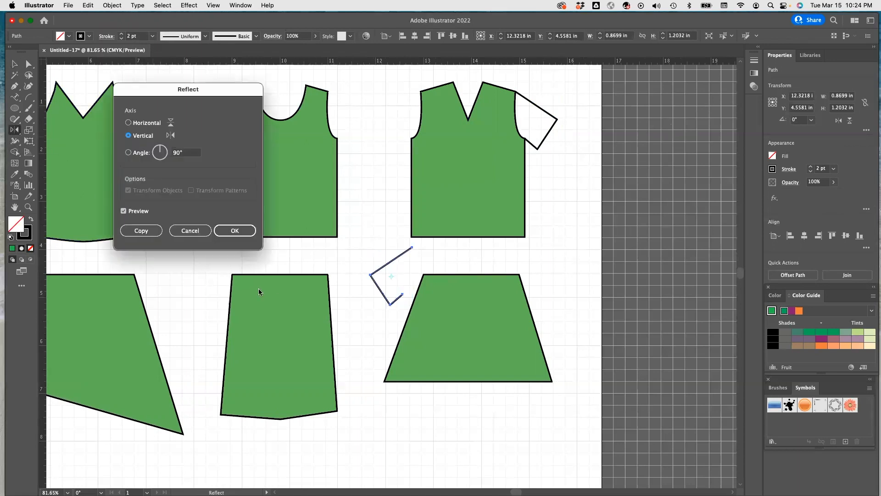
{"action": "left_click", "coordinate": [234, 230]}
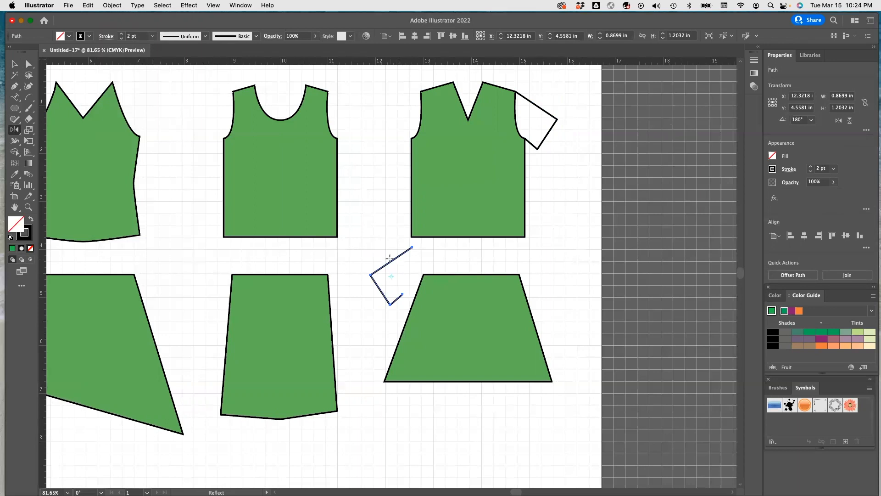
{"action": "left_click", "coordinate": [14, 64]}
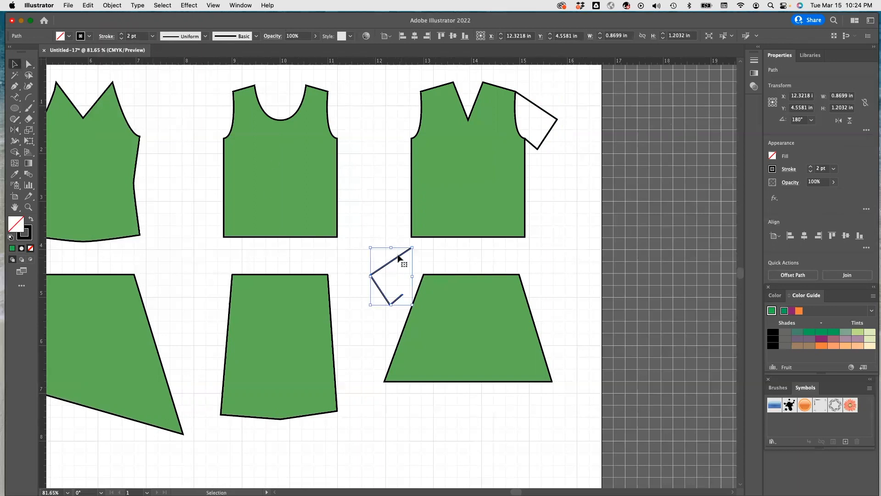
{"action": "left_click_drag", "start_coordinate": [397, 260], "coordinate": [407, 106]}
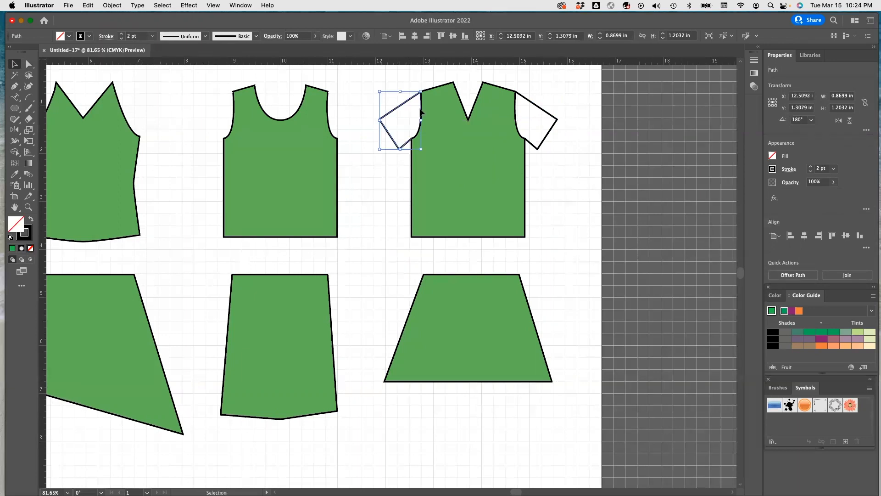
{"action": "key", "text": "a"}
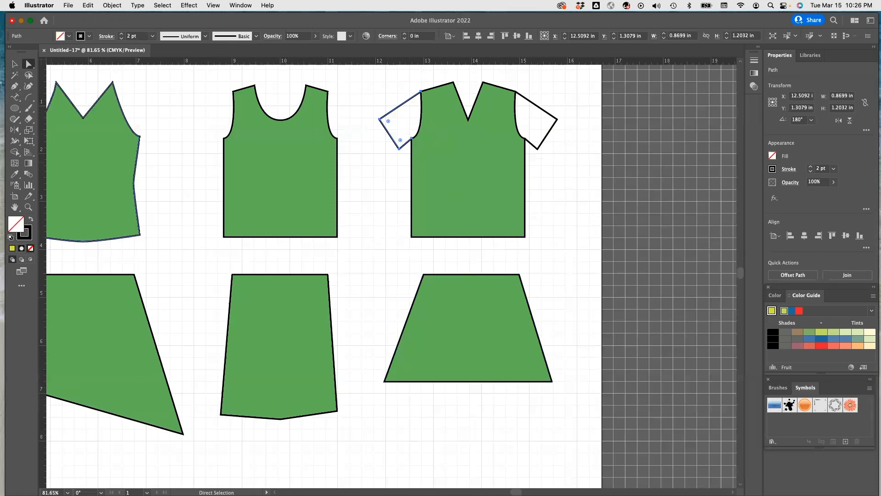
Draw a curved seam line with the Arc tool from waist to hem on the fourth skirt's right half, about 0.37 in wide and 2.17 in tall.
{"action": "left_click", "coordinate": [28, 97]}
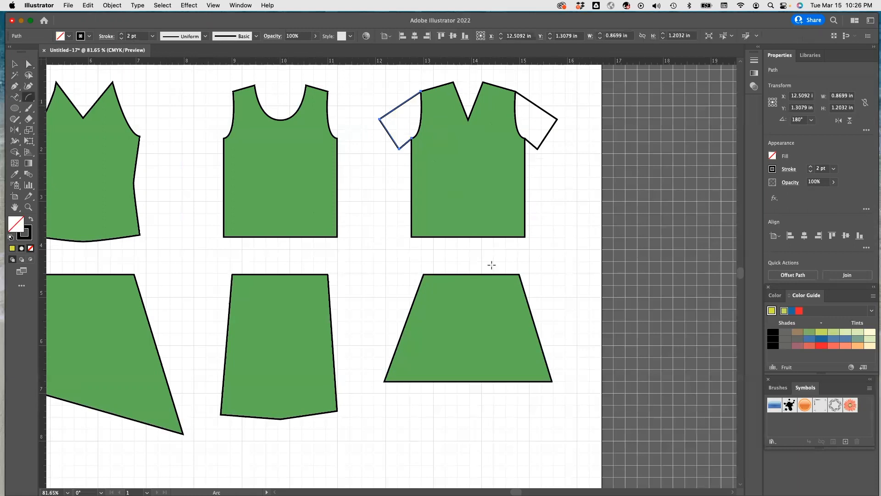
{"action": "left_click", "coordinate": [519, 274]}
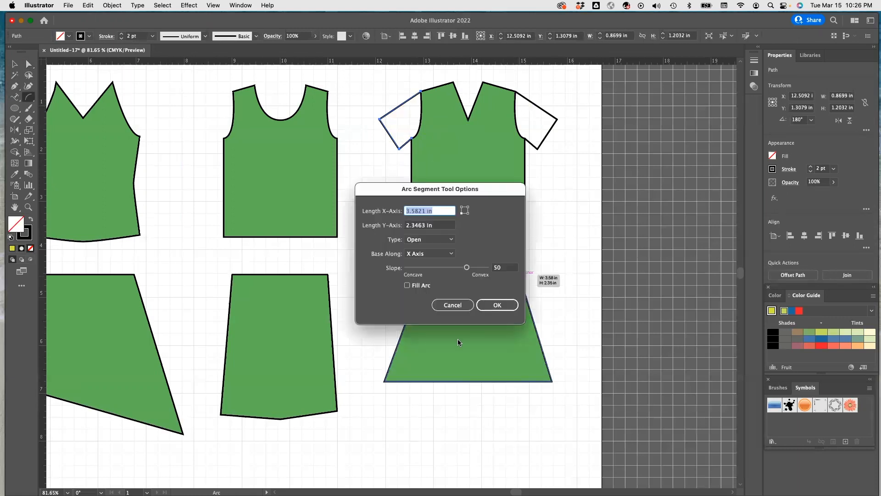
{"action": "left_click", "coordinate": [454, 305]}
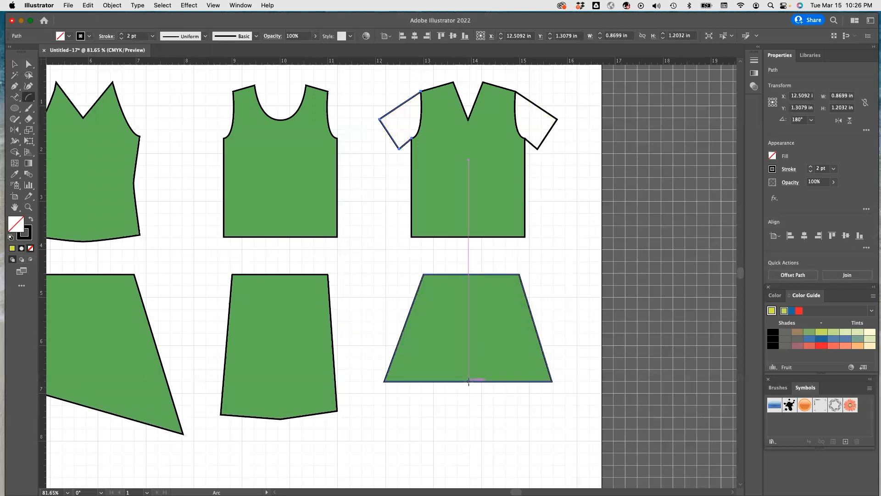
{"action": "left_click_drag", "start_coordinate": [468, 381], "coordinate": [519, 275]}
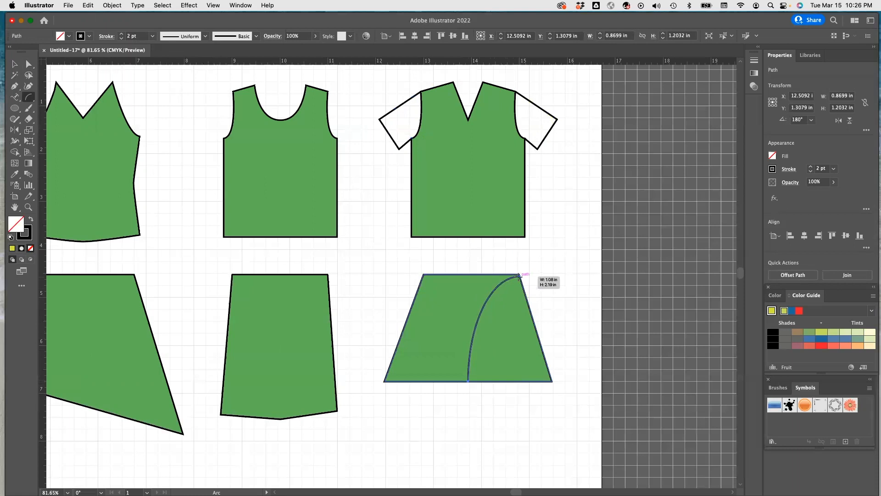
{"action": "left_click_drag", "start_coordinate": [519, 275], "coordinate": [491, 274]}
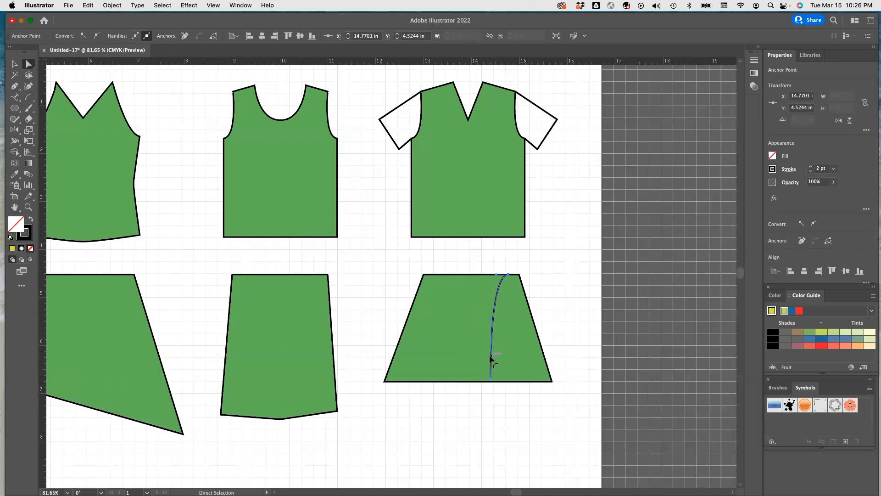
Mirror a copy of the curved seam line onto the fourth skirt's left half at about X 13.49 in, Y 5.64 in, about 2.23 in tall.
{"action": "key", "text": "super+c"}
{"action": "key", "text": "super+v"}
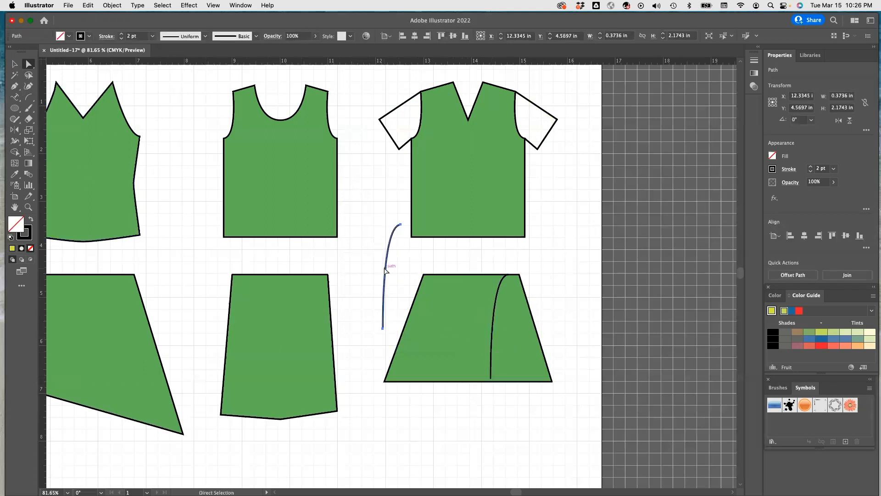
{"action": "double_click", "coordinate": [14, 130]}
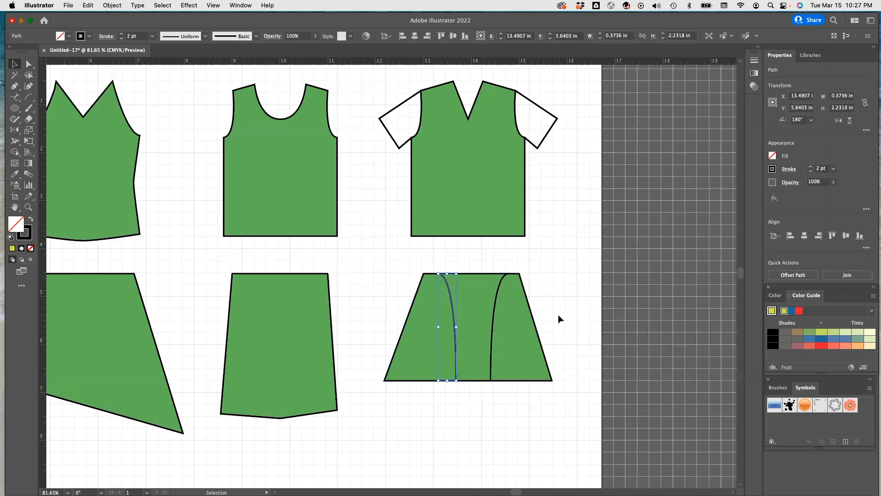
{"action": "left_click", "coordinate": [559, 315]}
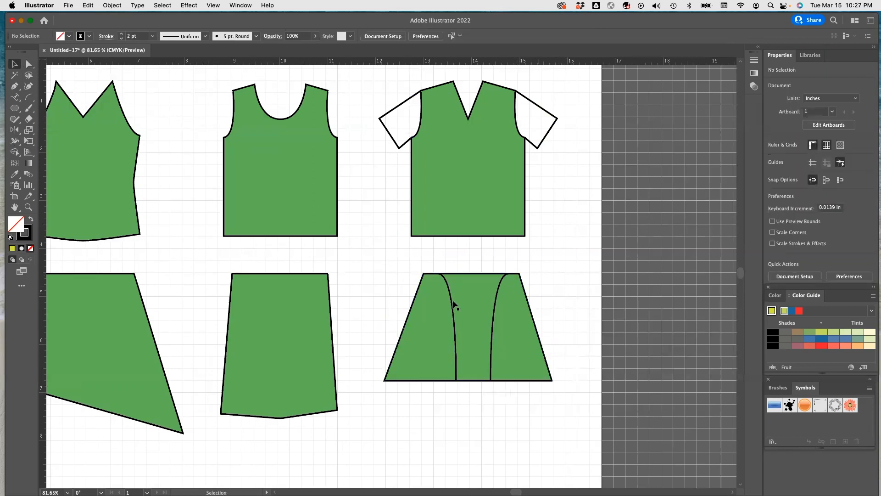
{"action": "left_click", "coordinate": [29, 64]}
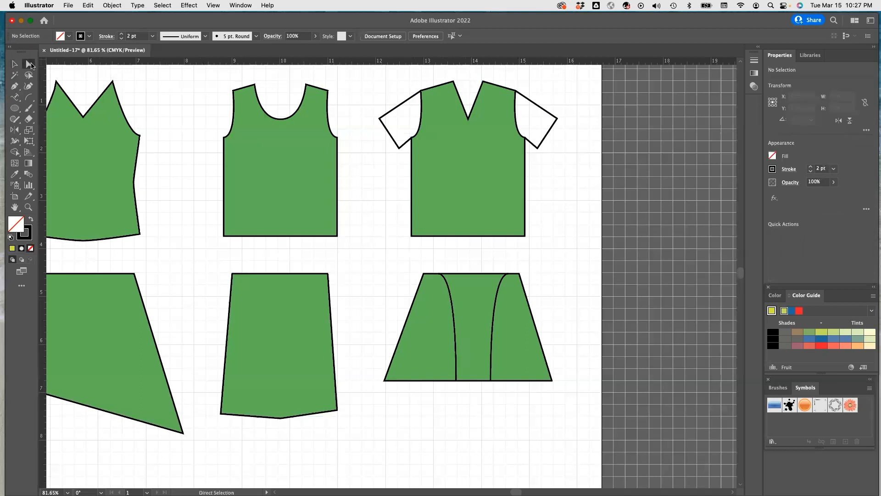
Move the fourth skirt's left hem corner inward to about X 12.66 in, Y 6.69 in.
{"action": "left_click_drag", "start_coordinate": [385, 381], "coordinate": [414, 377]}
Fill the third bodice and the third skirt with the brown swirl pattern swatch.
{"action": "scroll", "coordinate": [413, 377], "scroll_direction": "left", "scroll_amount": 5}
{"action": "left_click", "coordinate": [339, 142]}
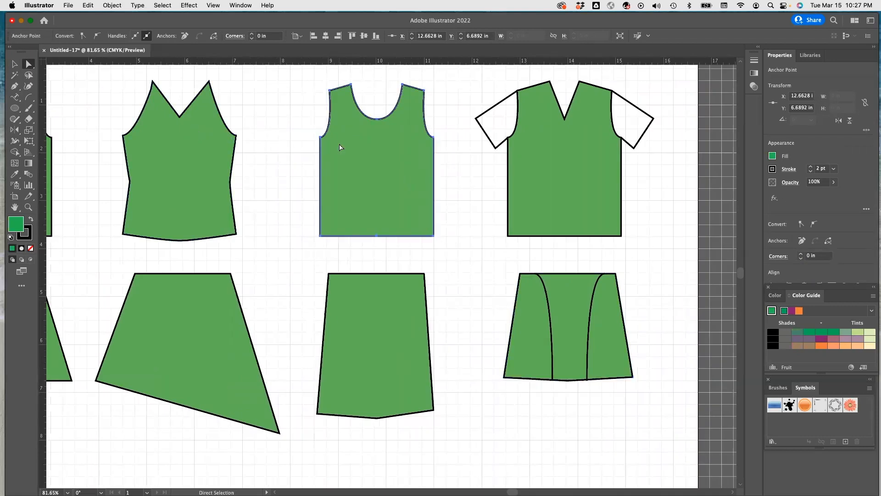
{"action": "left_click", "coordinate": [70, 38]}
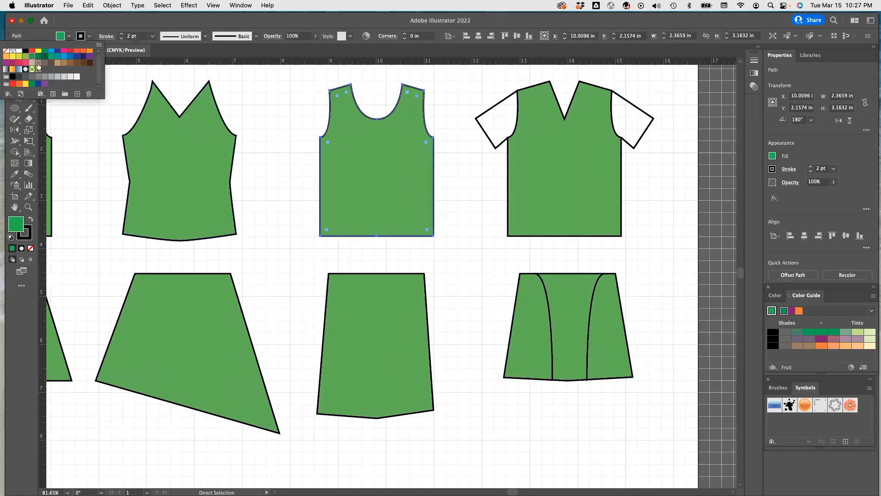
{"action": "left_click", "coordinate": [38, 70]}
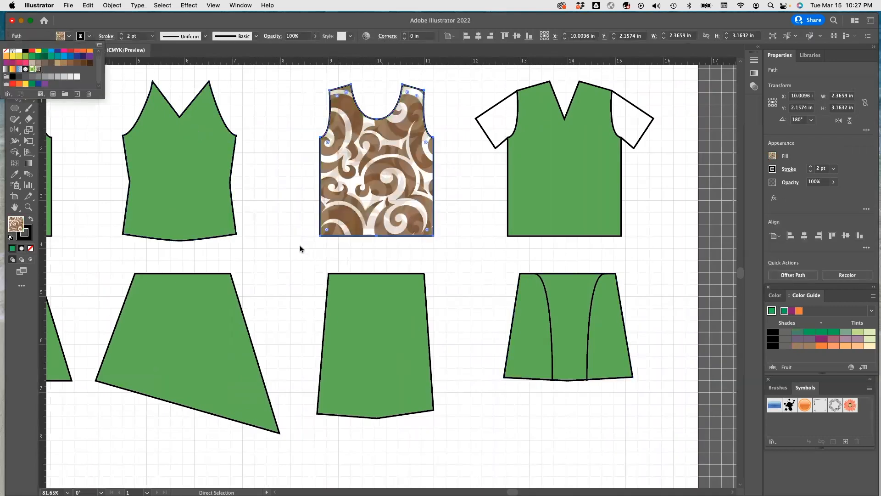
{"action": "left_click", "coordinate": [363, 299]}
{"action": "left_click", "coordinate": [363, 299]}
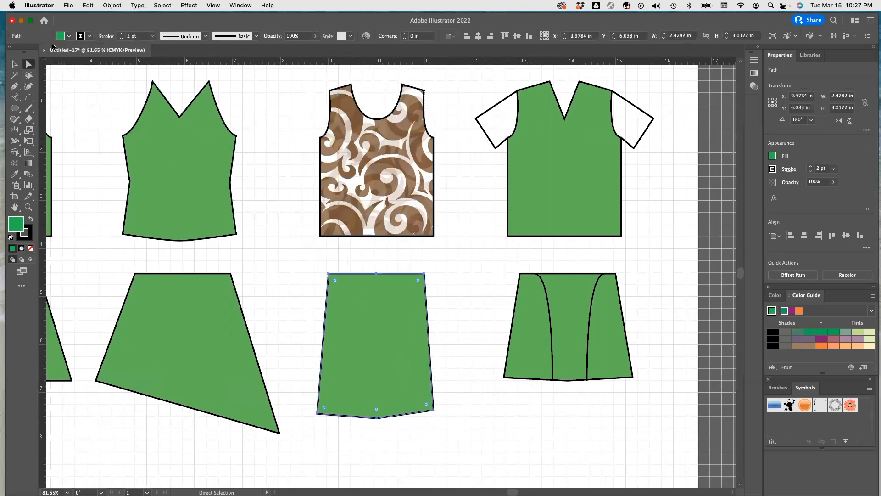
{"action": "left_click", "coordinate": [69, 36]}
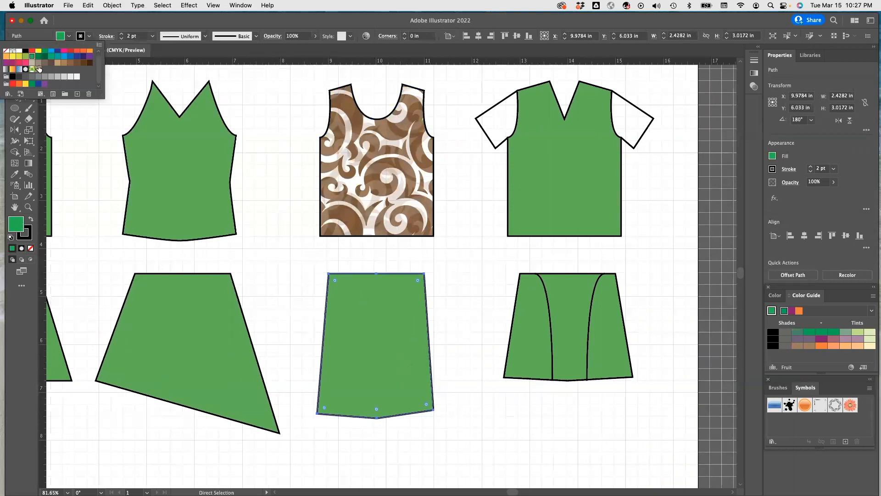
{"action": "left_click", "coordinate": [39, 69]}
Fill the second bodice with pink and the asymmetrical second skirt with dark blue.
{"action": "left_click", "coordinate": [194, 186]}
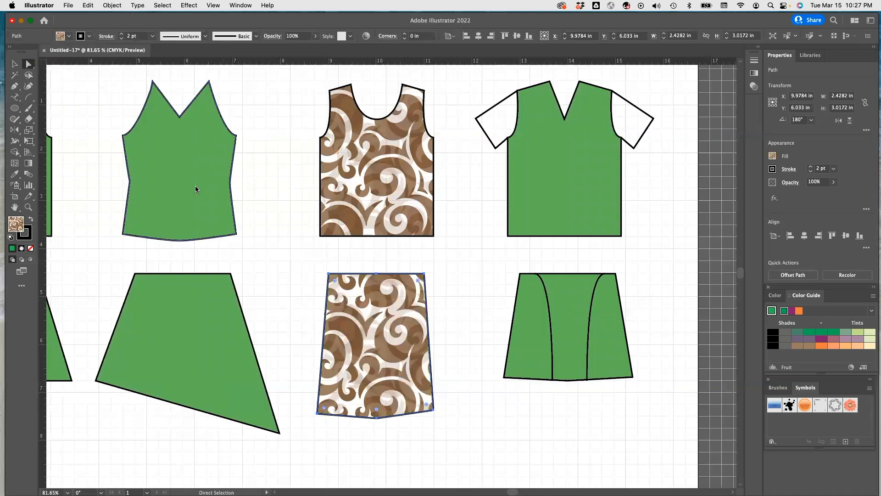
{"action": "scroll", "coordinate": [129, 122], "scroll_direction": "left", "scroll_amount": 5}
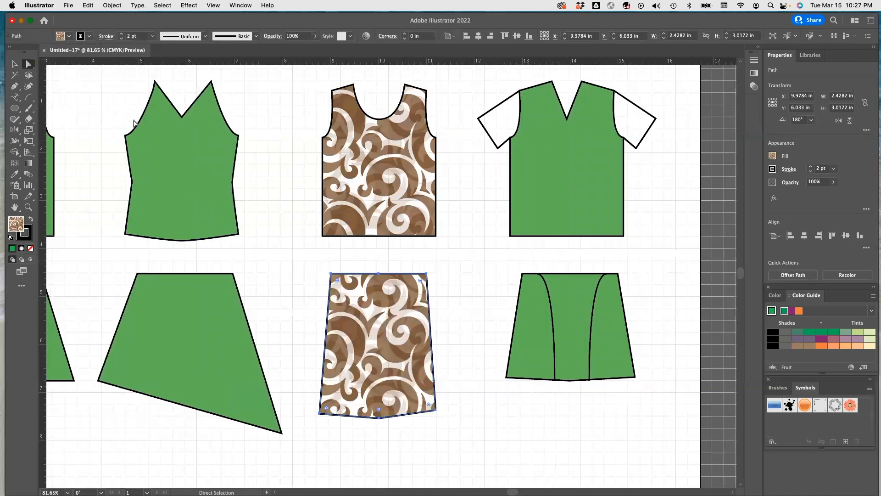
{"action": "scroll", "coordinate": [159, 123], "scroll_direction": "left", "scroll_amount": 10}
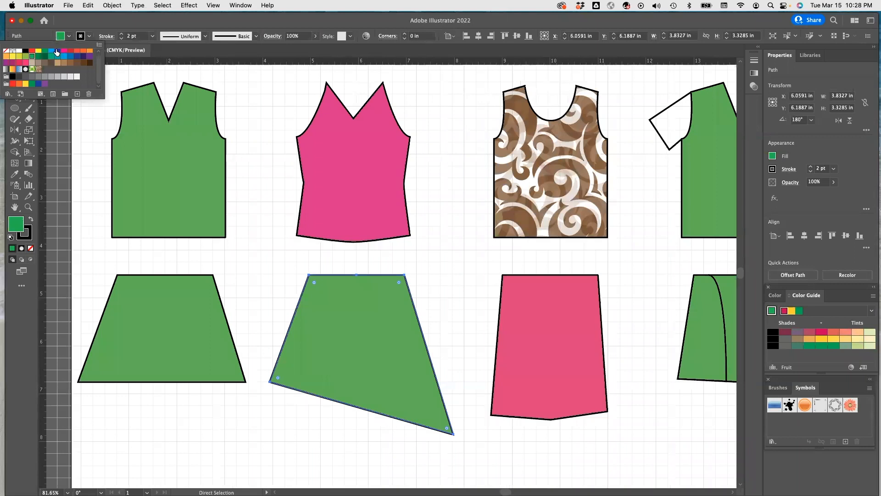
{"action": "left_click", "coordinate": [57, 52]}
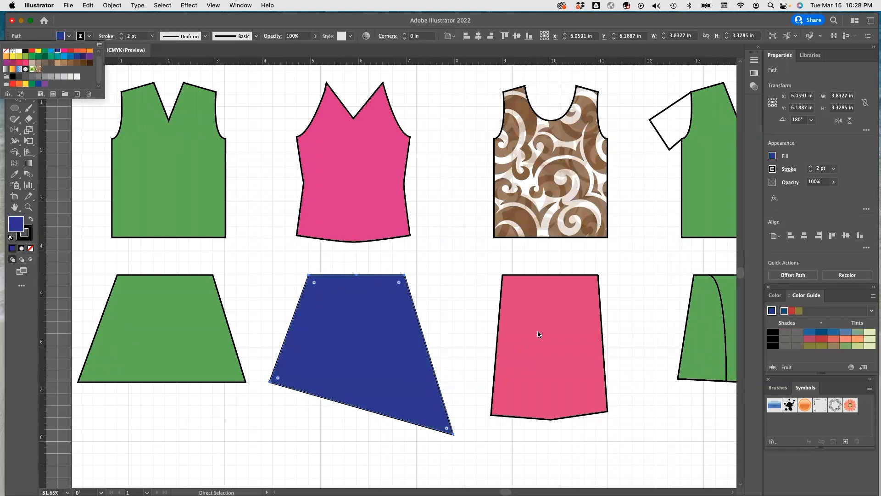
Replace the third skirt's pink fill with the brown swirl pattern.
{"action": "left_click", "coordinate": [549, 321]}
{"action": "left_click", "coordinate": [549, 323]}
{"action": "left_click", "coordinate": [60, 36]}
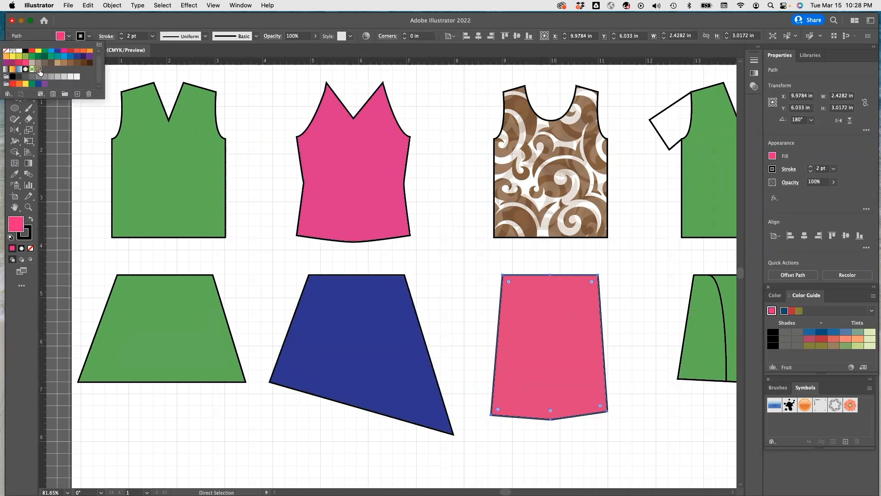
{"action": "left_click", "coordinate": [38, 69]}
{"action": "left_click", "coordinate": [460, 251]}
{"action": "scroll", "coordinate": [466, 263], "scroll_direction": "down", "scroll_amount": 2}
{"action": "scroll", "coordinate": [466, 265], "scroll_direction": "right", "scroll_amount": 5}
{"action": "scroll", "coordinate": [466, 265], "scroll_direction": "up", "scroll_amount": 2}
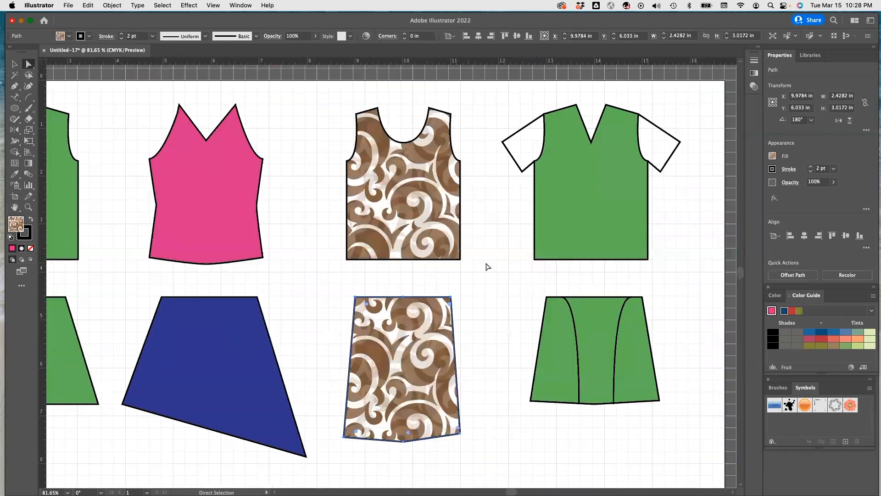
{"action": "scroll", "coordinate": [493, 266], "scroll_direction": "left", "scroll_amount": 4}
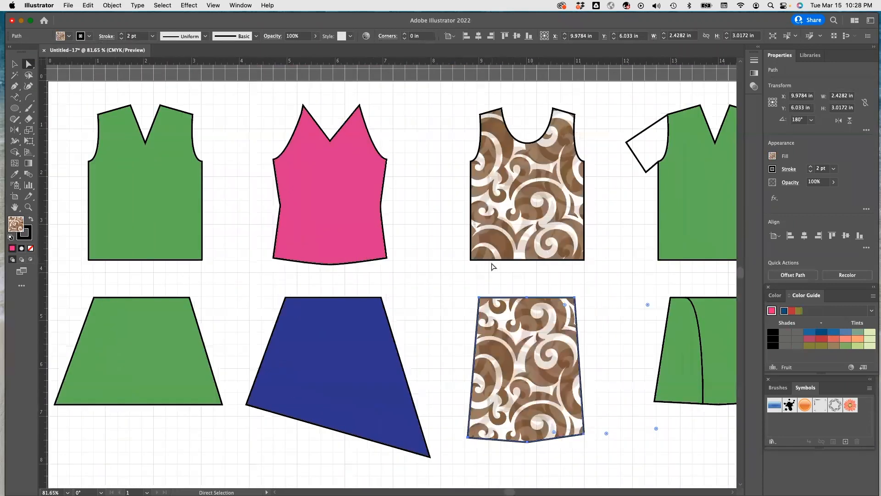
{"action": "scroll", "coordinate": [492, 266], "scroll_direction": "down", "scroll_amount": 4}
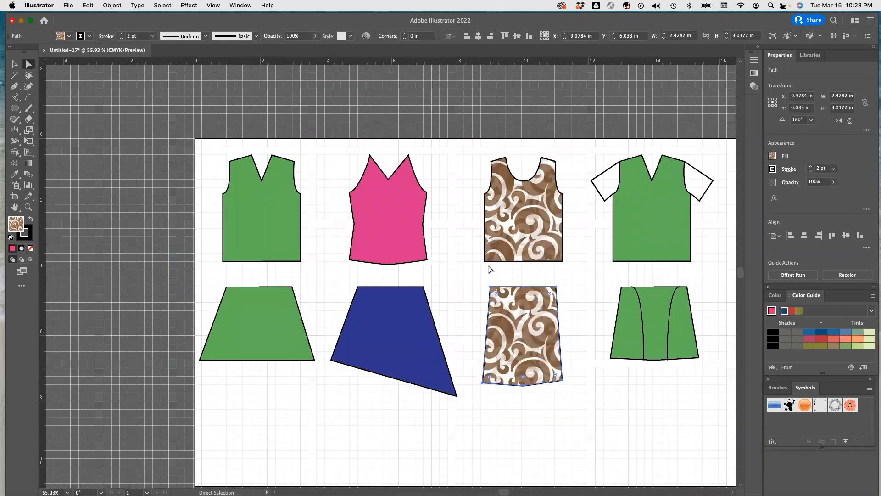
{"action": "scroll", "coordinate": [469, 283], "scroll_direction": "right", "scroll_amount": 5}
{"action": "scroll", "coordinate": [472, 282], "scroll_direction": "left", "scroll_amount": 1}
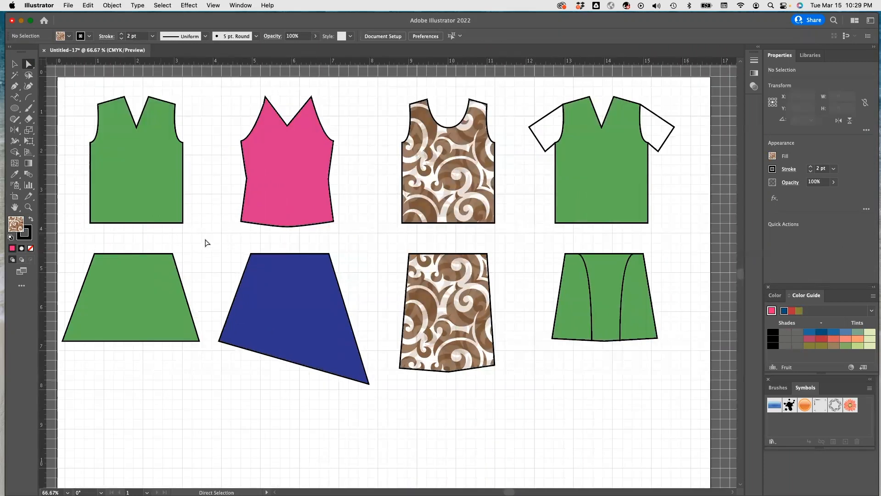
Save the drawing on the computer as "Exercise 13 Drawing Flats on Grid" in the Illustrator Exercises folder, keeping the offered Illustrator options.
{"action": "left_click", "coordinate": [69, 5]}
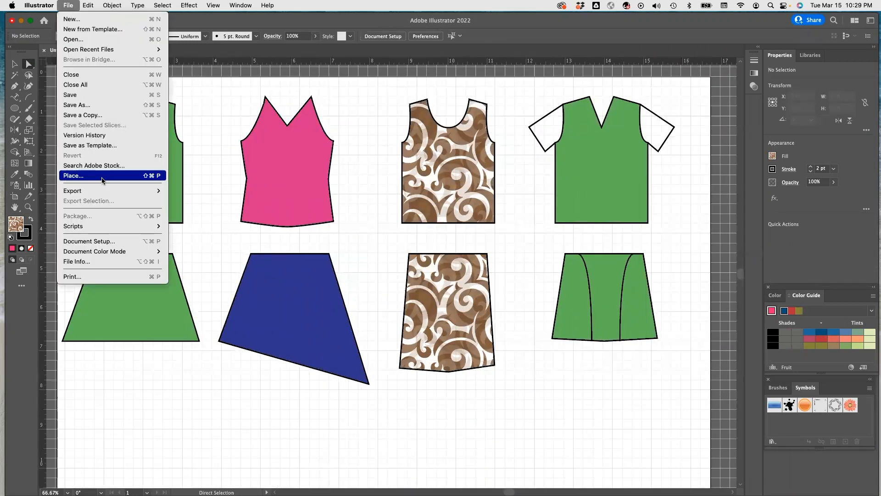
{"action": "left_click", "coordinate": [99, 107]}
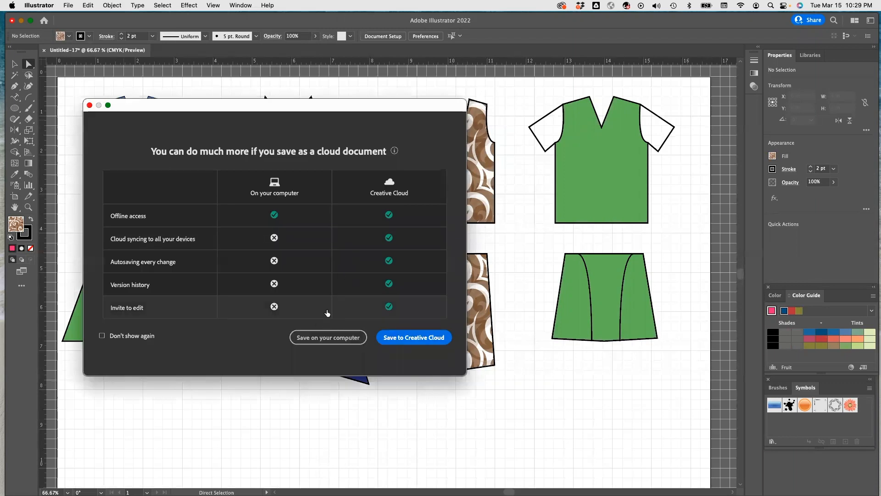
{"action": "left_click", "coordinate": [327, 338]}
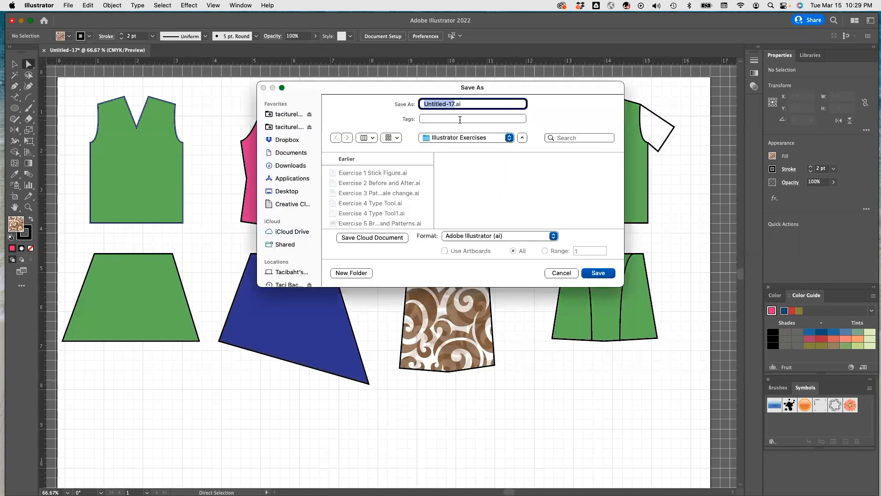
{"action": "scroll", "coordinate": [362, 209], "scroll_direction": "down", "scroll_amount": 5}
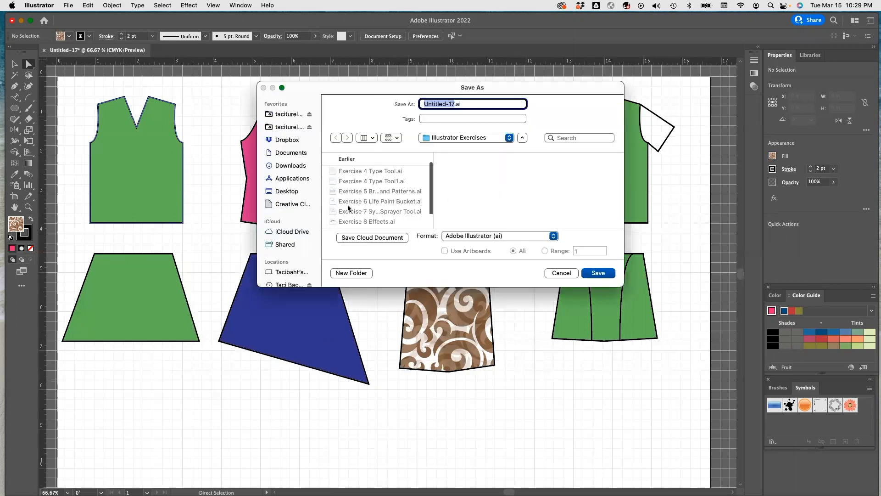
{"action": "left_click", "coordinate": [367, 220]}
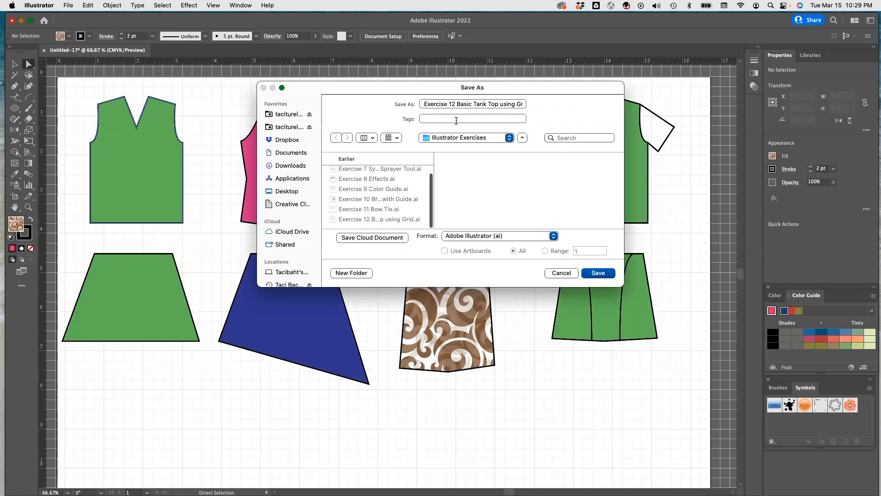
{"action": "left_click_drag", "start_coordinate": [452, 104], "coordinate": [548, 108]}
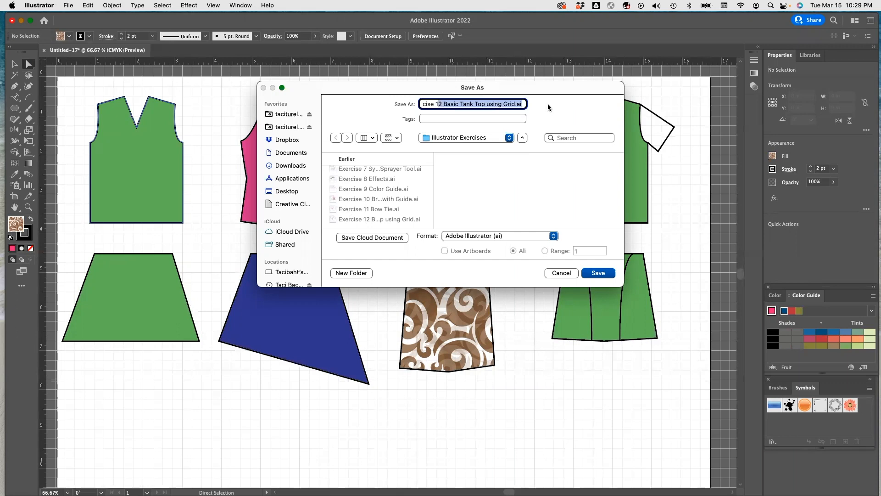
{"action": "type", "text": "3 Drawing Flats"}
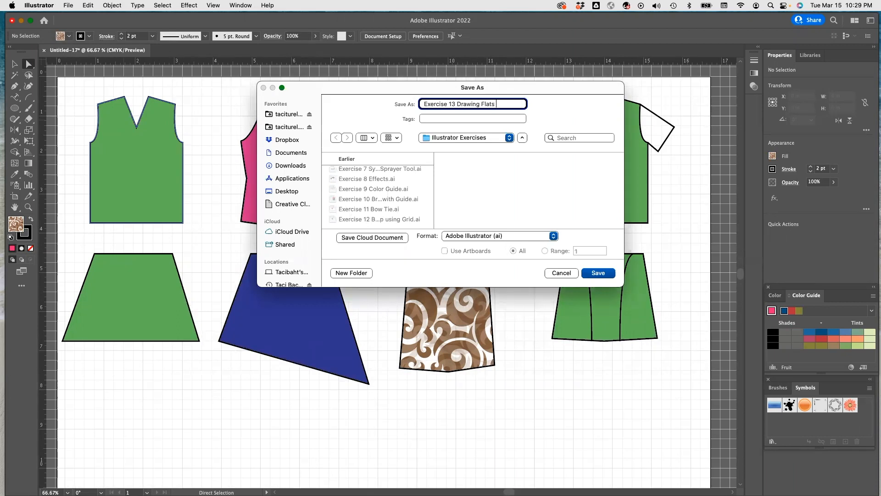
{"action": "type", "text": "on Grid"}
{"action": "left_click", "coordinate": [598, 273]}
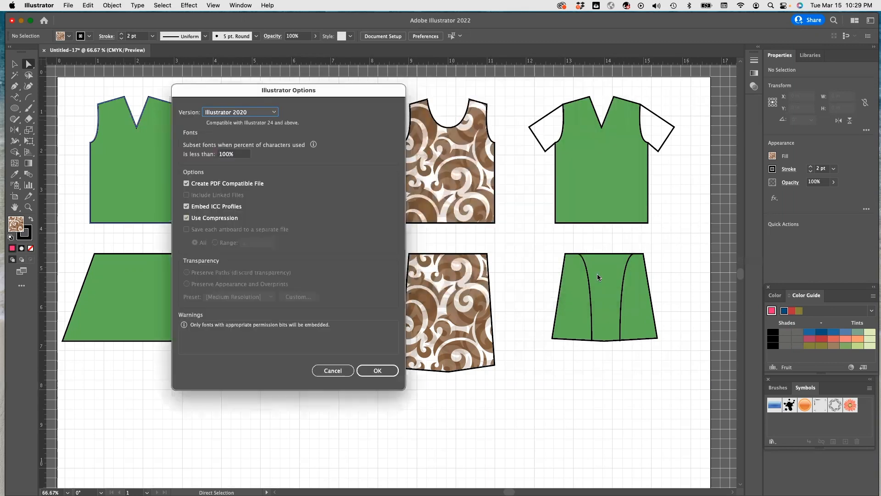
{"action": "left_click", "coordinate": [375, 370]}
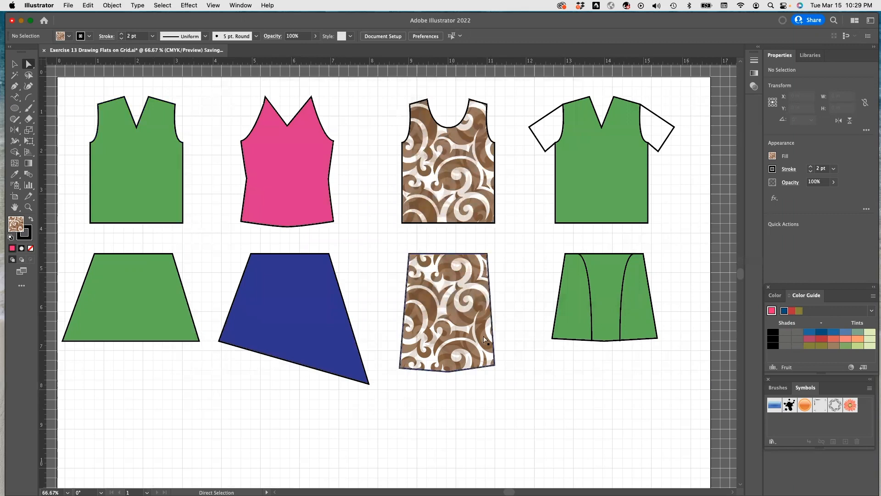